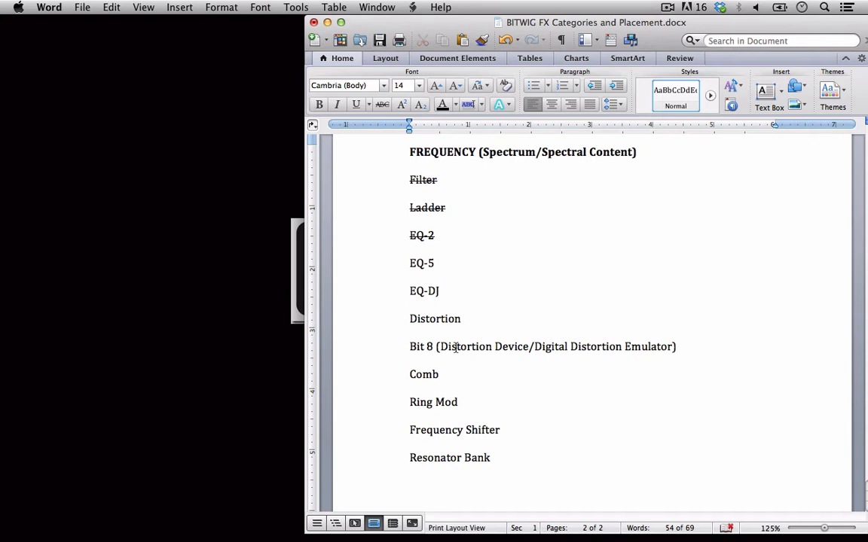
Step: Switch to Bitwig Studio, close the Voxengo SPAN window, and insert an EQ-5 after the EQ-2 on the RAW track
left_click(412, 290)
left_click(410, 291)
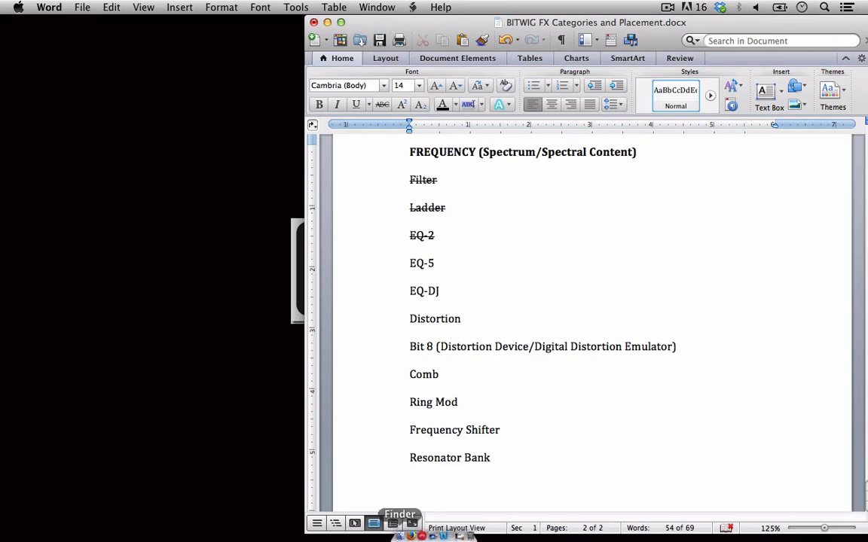
left_click(416, 529)
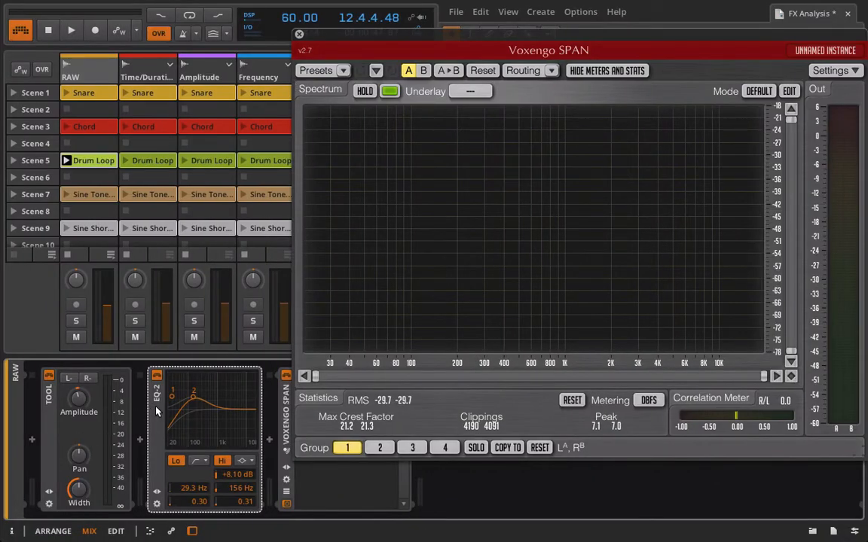
left_click(299, 34)
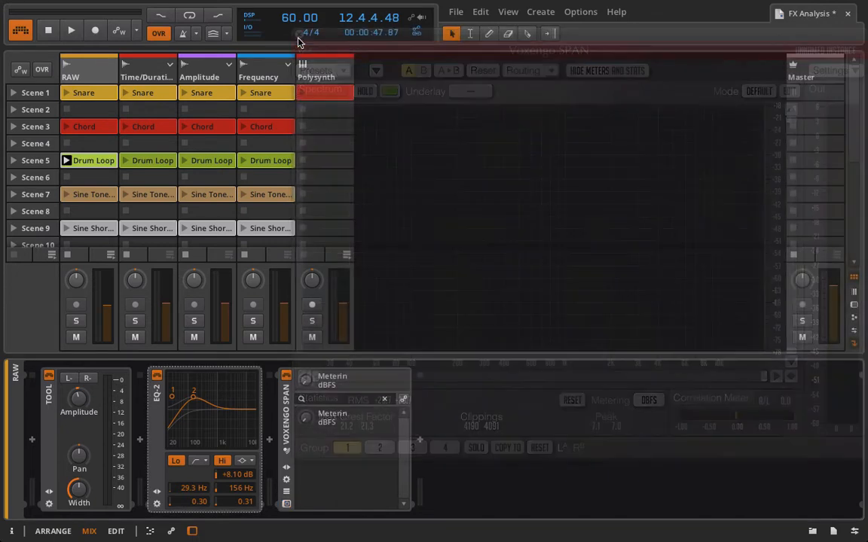
left_click(269, 440)
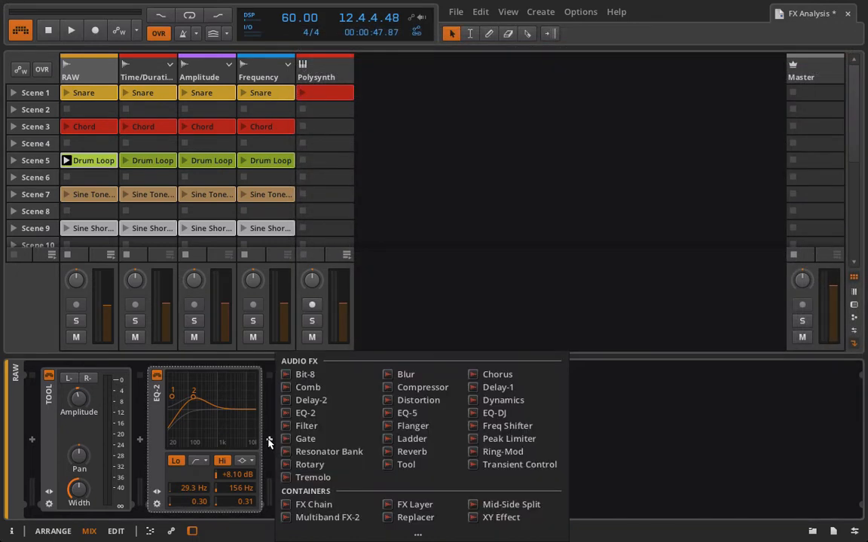
left_click(407, 414)
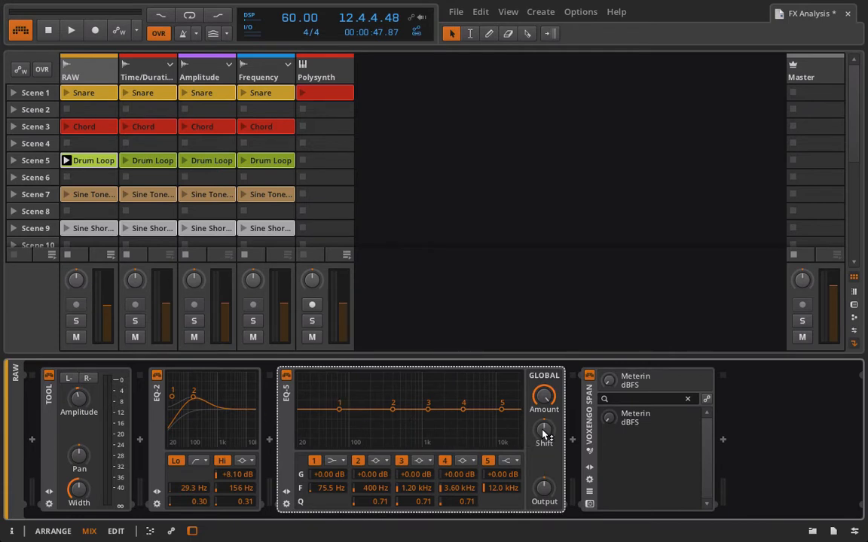
Step: Inspect the global Shift and Amount controls of the EQ-5 and read their descriptions
left_click_drag(542, 434, 543, 431)
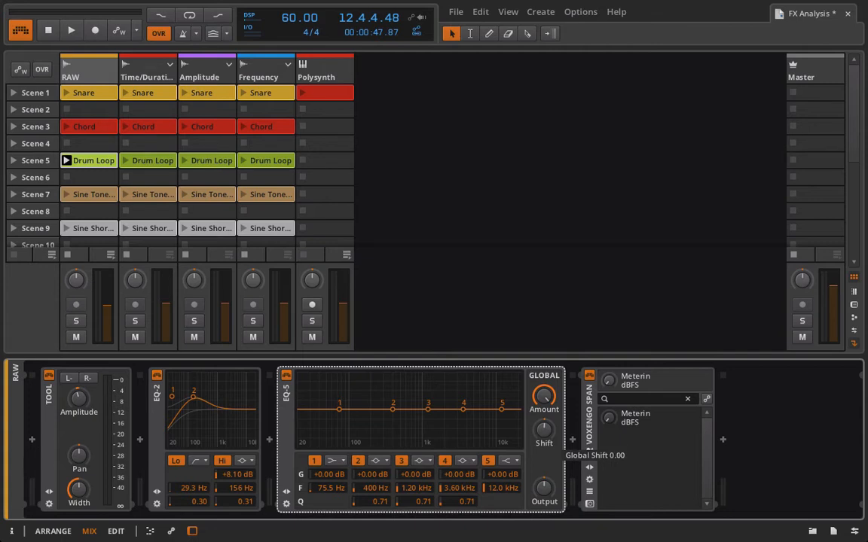
left_click_drag(542, 433, 543, 433)
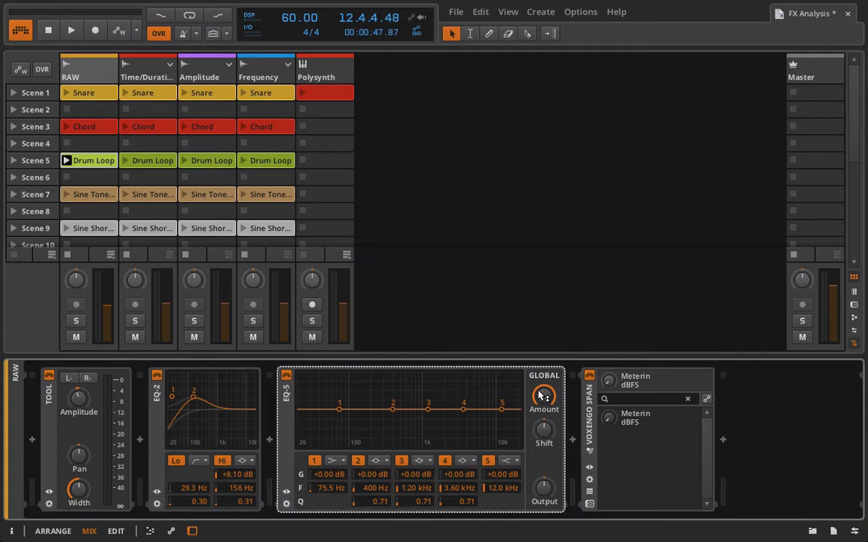
mouse_move(539, 396)
left_mouse_down()
mouse_move(539, 432)
mouse_move(539, 395)
left_mouse_up()
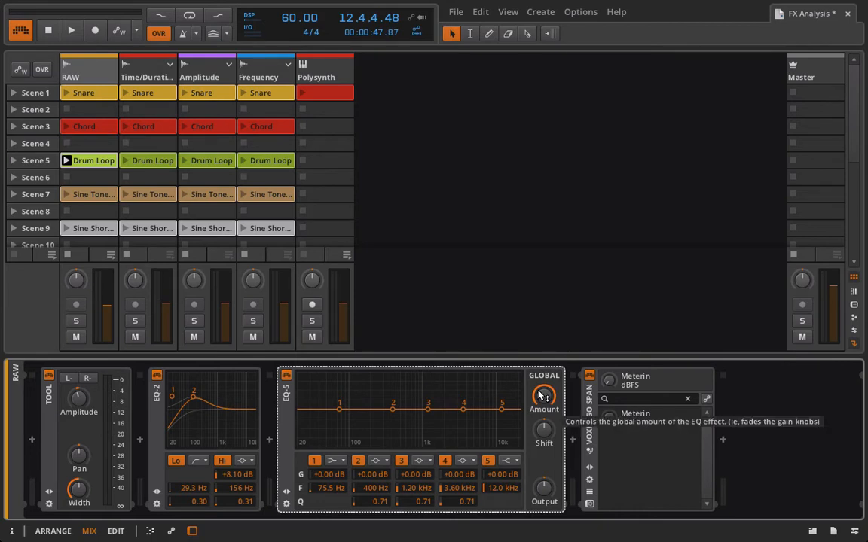
Step: Disable the EQ-2 and launch the Drum Loop clip on the RAW track
left_click(157, 376)
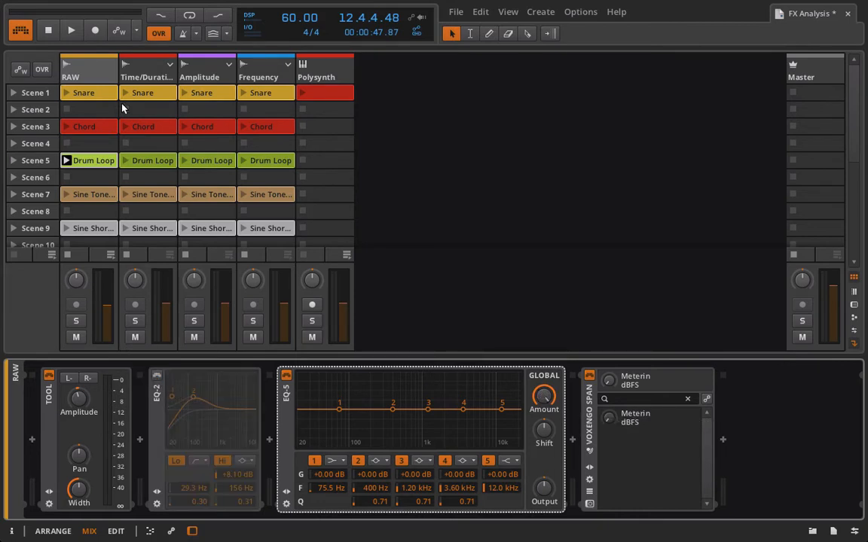
left_click(65, 162)
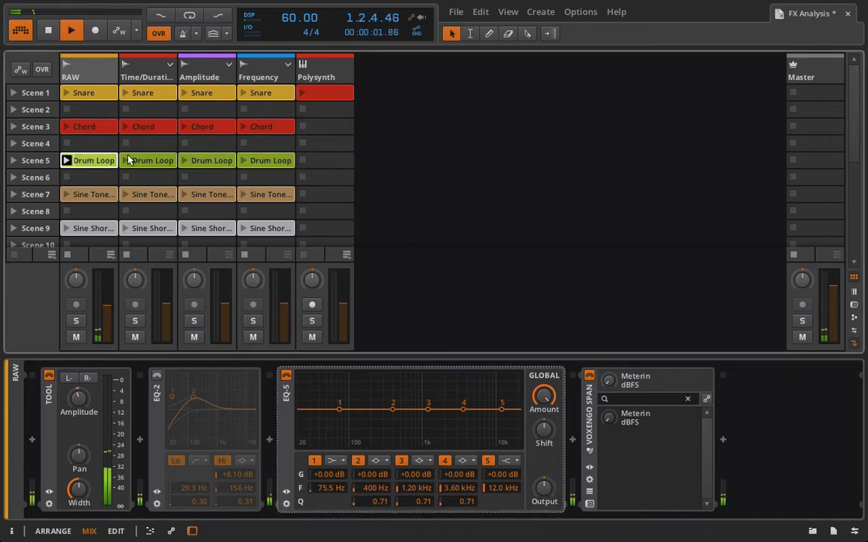
Step: Boost EQ-5 band 1 to +8.80 dB at 96.2 Hz and compare the sound with the device bypassed
left_click(339, 410)
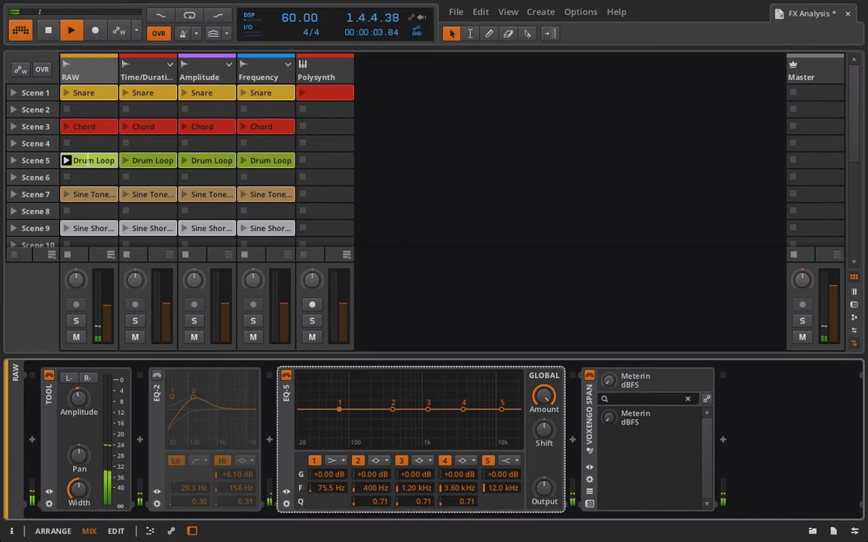
mouse_move(339, 410)
left_mouse_down()
mouse_move(333, 398)
mouse_move(347, 394)
left_mouse_up()
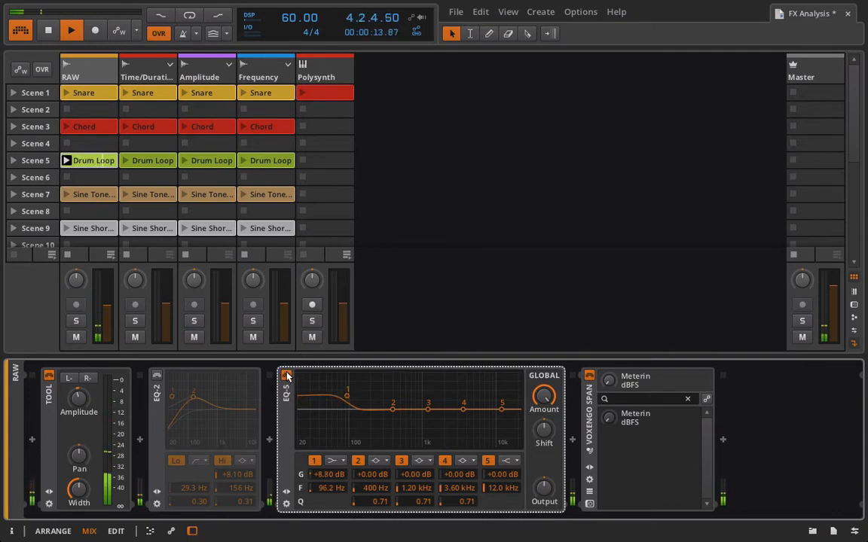
left_click(286, 375)
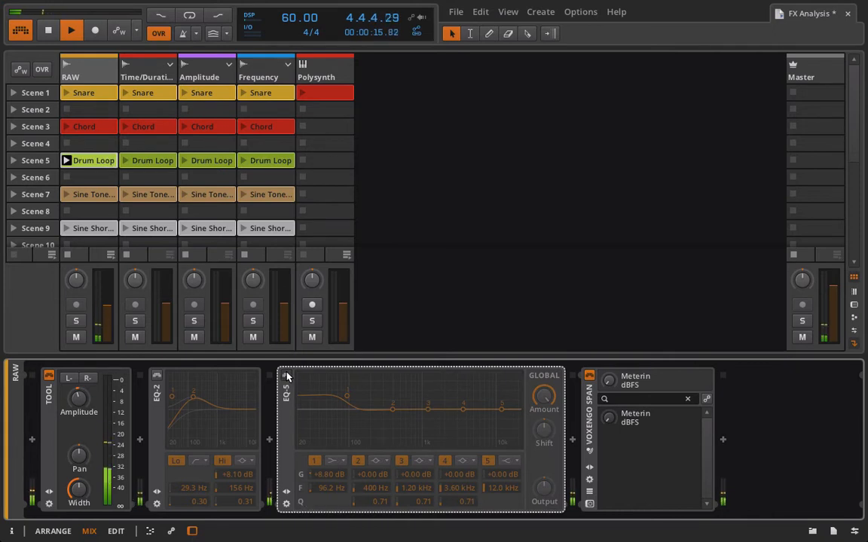
left_click(286, 375)
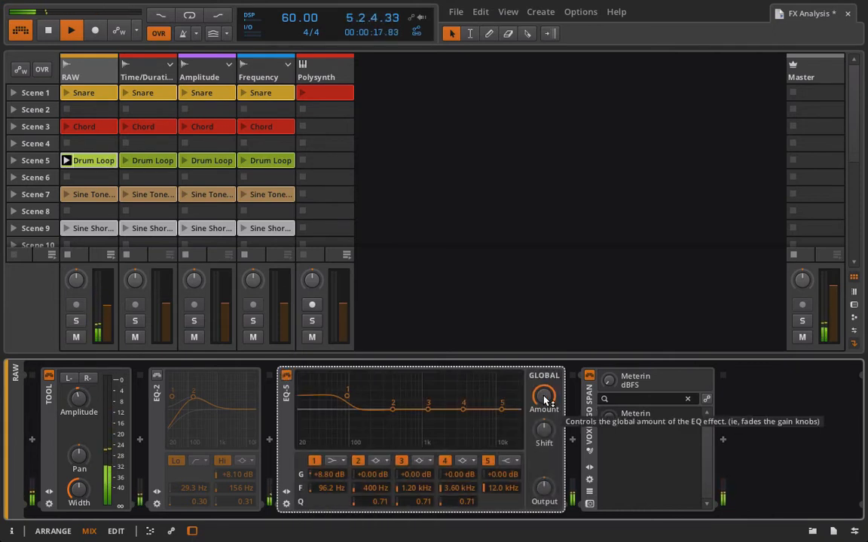
Step: Reduce the EQ-5's global Amount in stages, switching the device off and on to compare each setting
left_click_drag(546, 400, 546, 411)
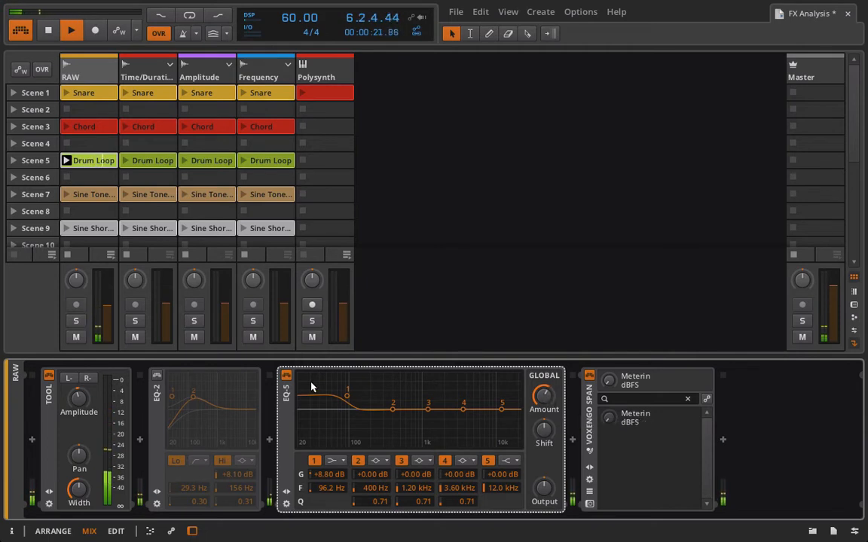
left_click(286, 375)
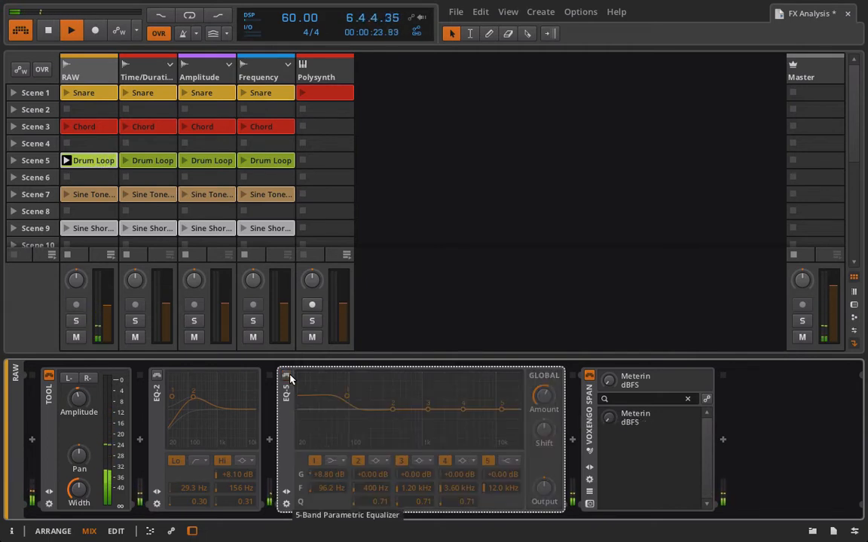
left_click(287, 376)
left_click_drag(542, 397, 543, 441)
double_click(544, 397)
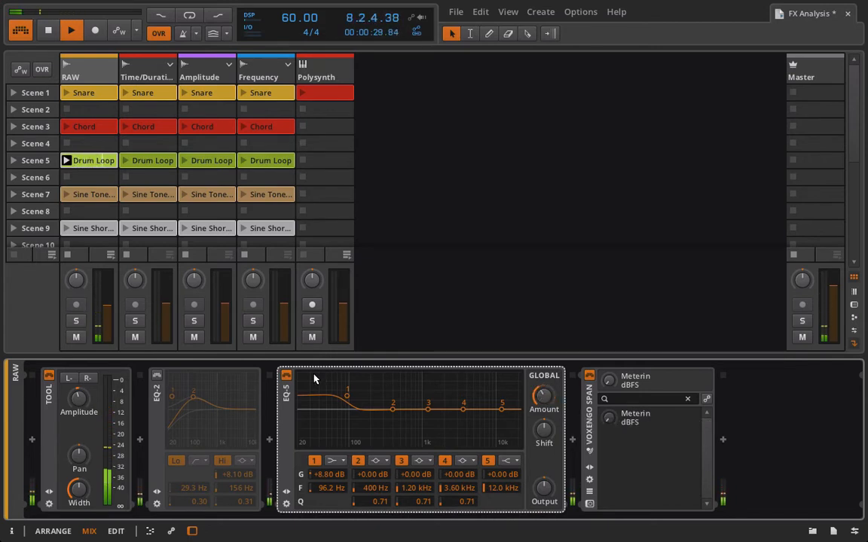
left_click(286, 375)
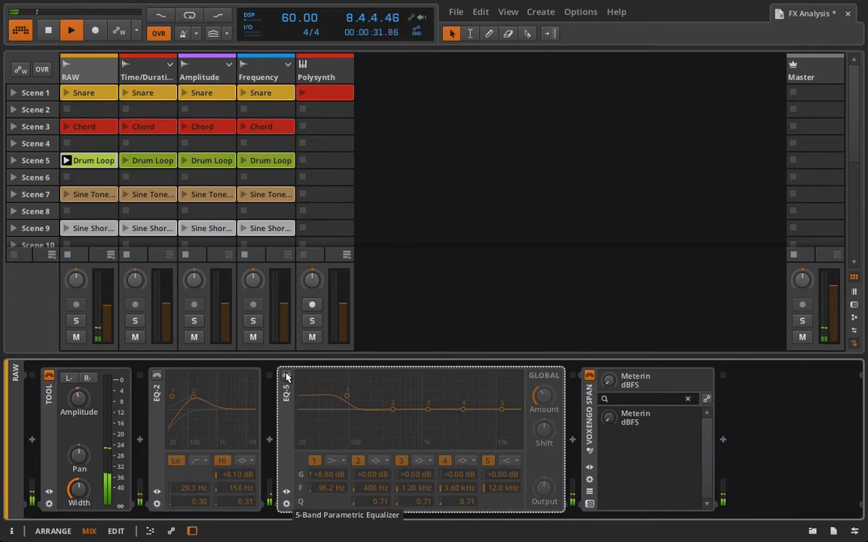
left_click(286, 376)
Step: Open the Voxengo SPAN analyzer to view the loop's spectrum, position its window beside the EQ-5, and stop playback
left_click(590, 504)
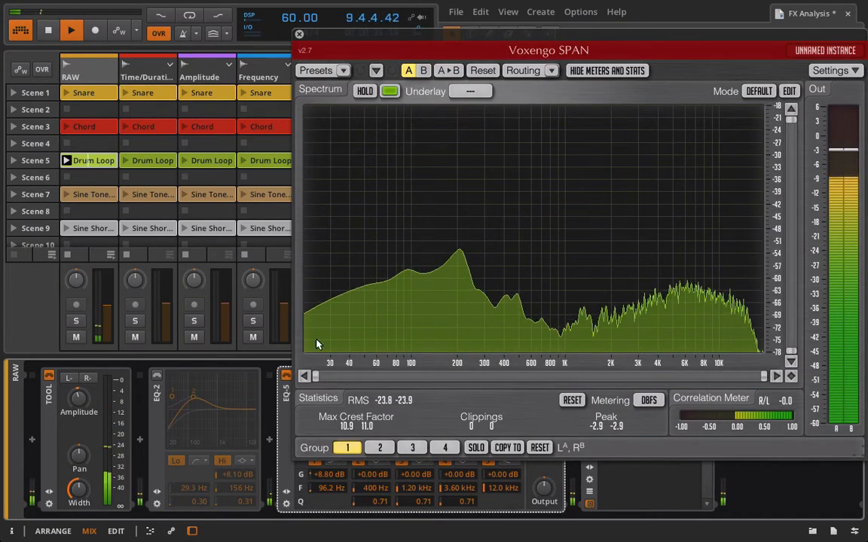
left_click_drag(331, 33, 608, 21)
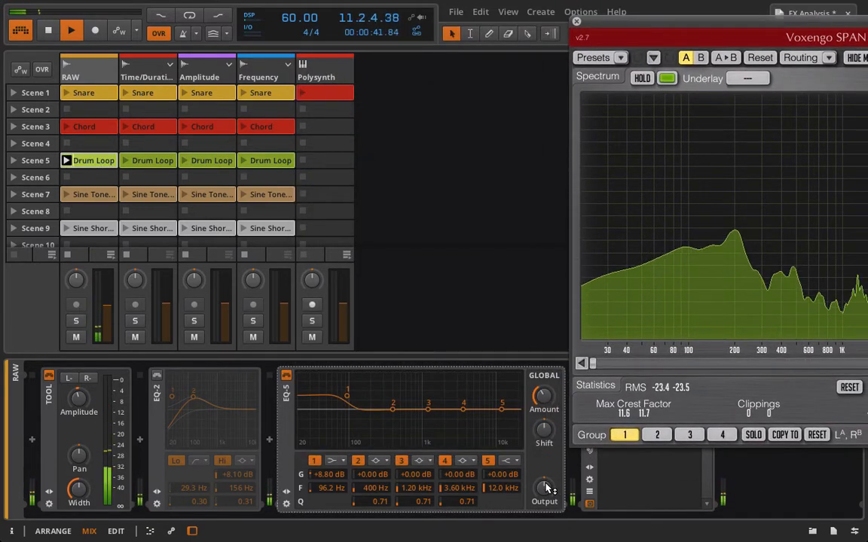
key("space")
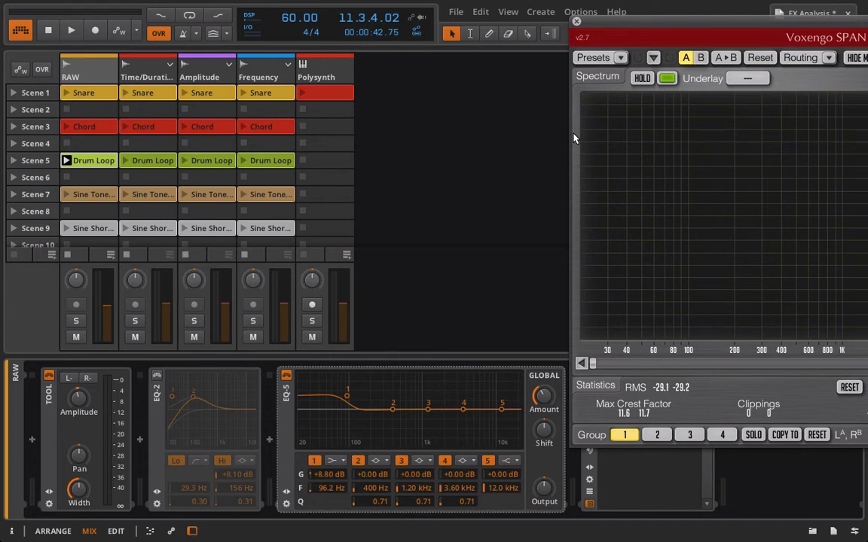
left_click_drag(635, 20, 524, 24)
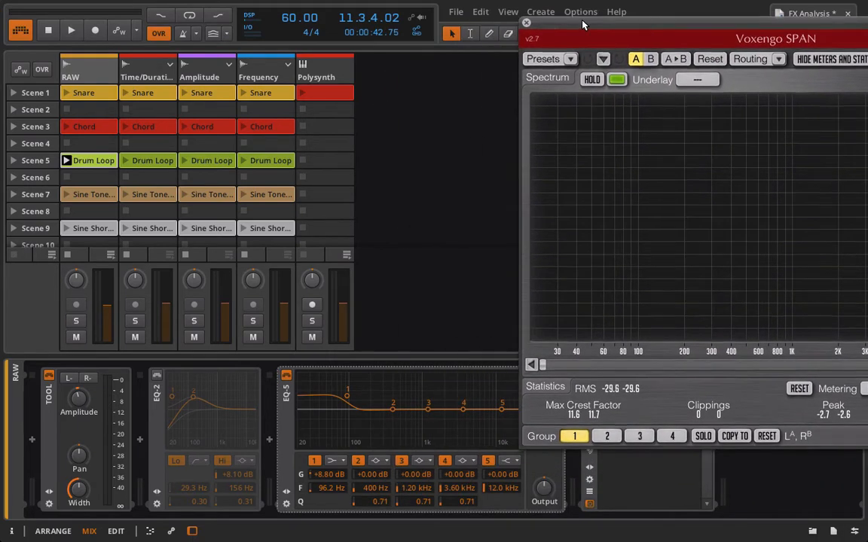
Step: Raise the EQ-5 Output slightly and boost band 3 to +5.80 dB at 1.19 kHz and band 5 to +7.10 dB at 12.0 kHz
mouse_move(544, 489)
left_mouse_down()
mouse_move(544, 502)
mouse_move(544, 487)
left_mouse_up()
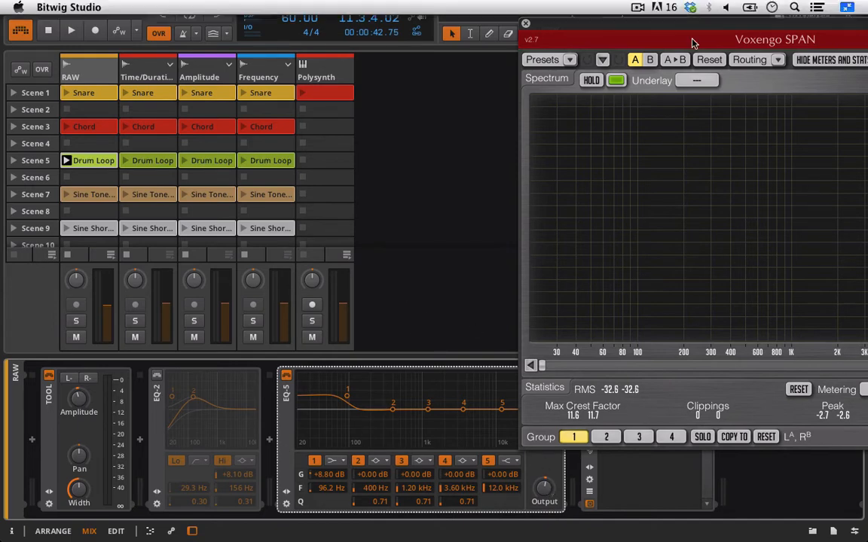
left_click_drag(652, 28, 739, 96)
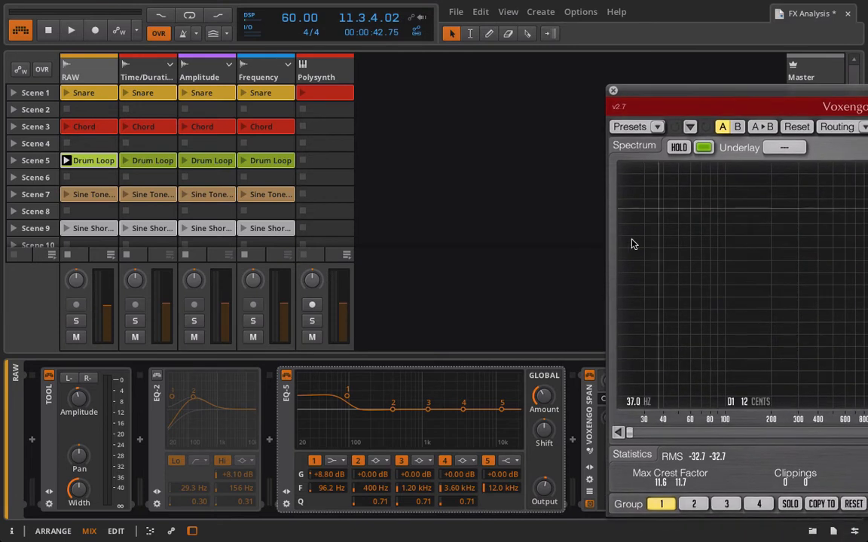
left_click_drag(427, 412, 431, 406)
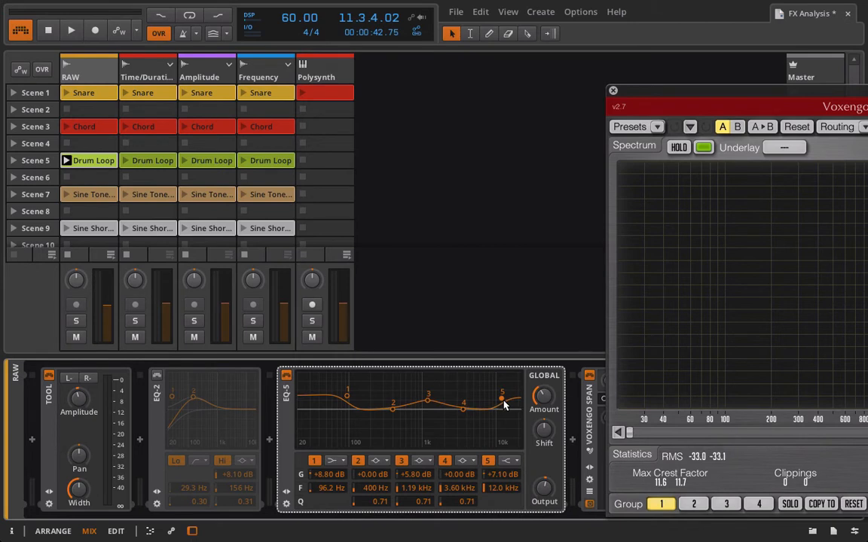
Step: Play the drum loop while raising the EQ-5's global Amount to maximum and lowering its global Shift
key("space")
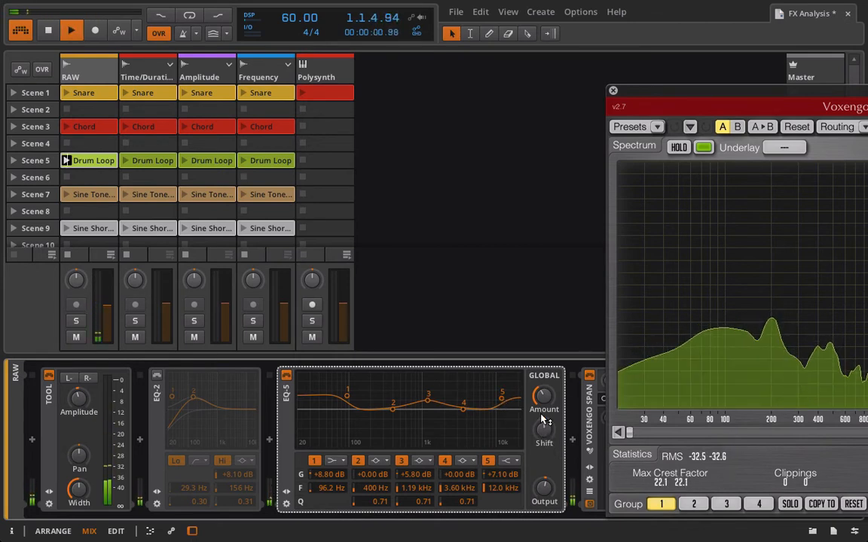
left_click_drag(545, 397, 545, 354)
left_click_drag(544, 433, 545, 464)
Step: Collapse the Tool and EQ-2 devices and place the SPAN window next to the EQ-5's global controls
left_click_drag(701, 86, 68, 5)
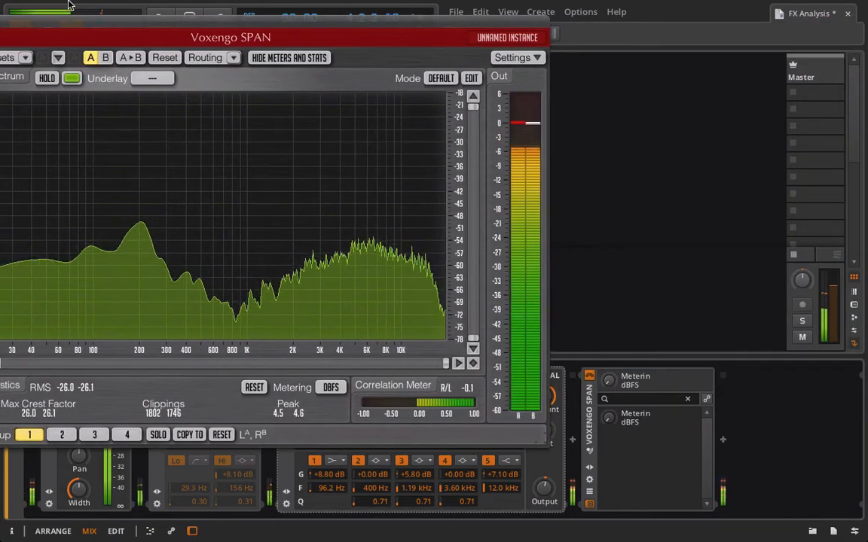
double_click(51, 479)
double_click(82, 475)
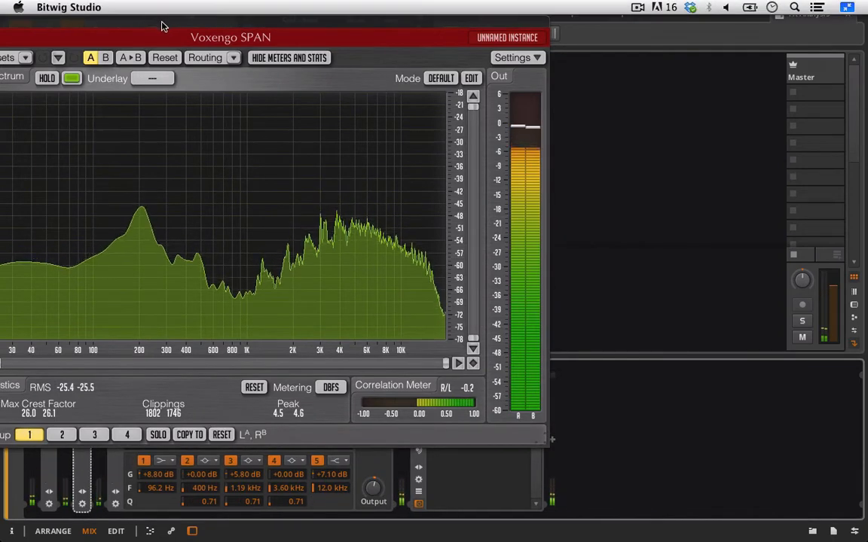
left_click_drag(163, 27, 654, 20)
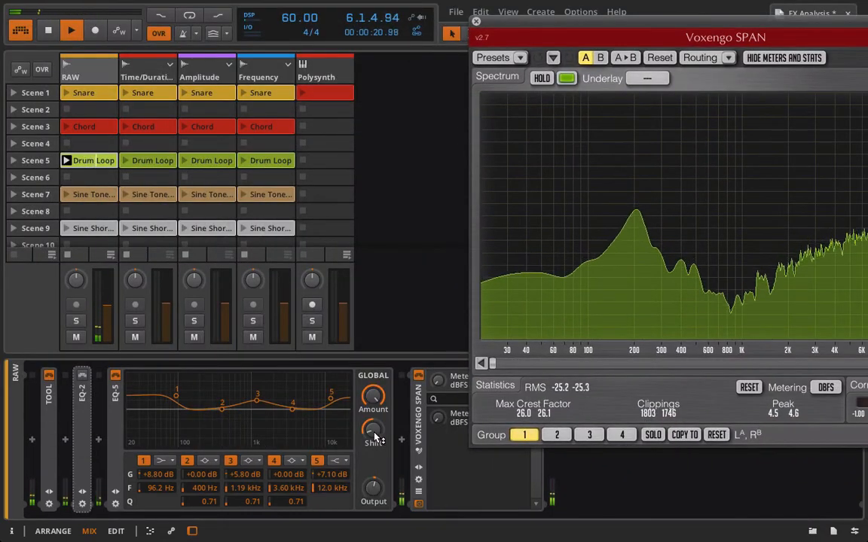
left_click_drag(565, 19, 474, 18)
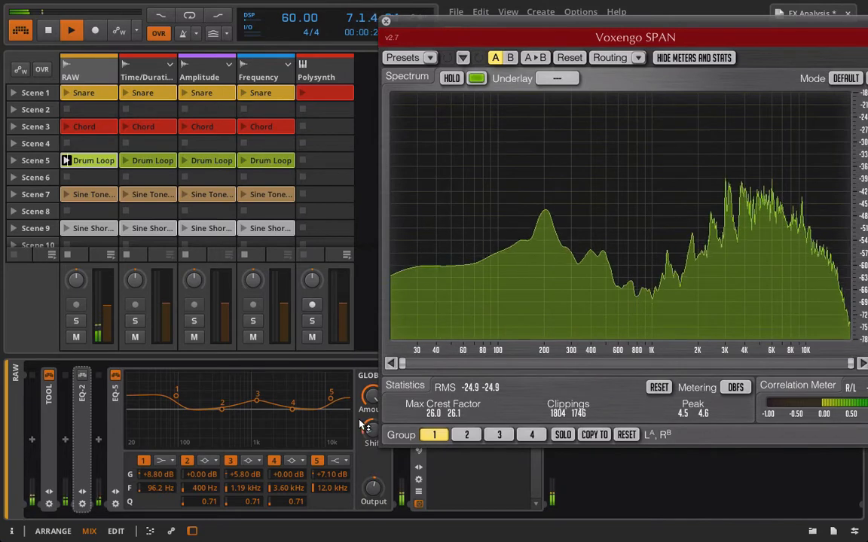
Step: Sweep the EQ-5's global Shift back up to centre while listening to the drum loop, and stop playback
left_click_drag(371, 430, 372, 397)
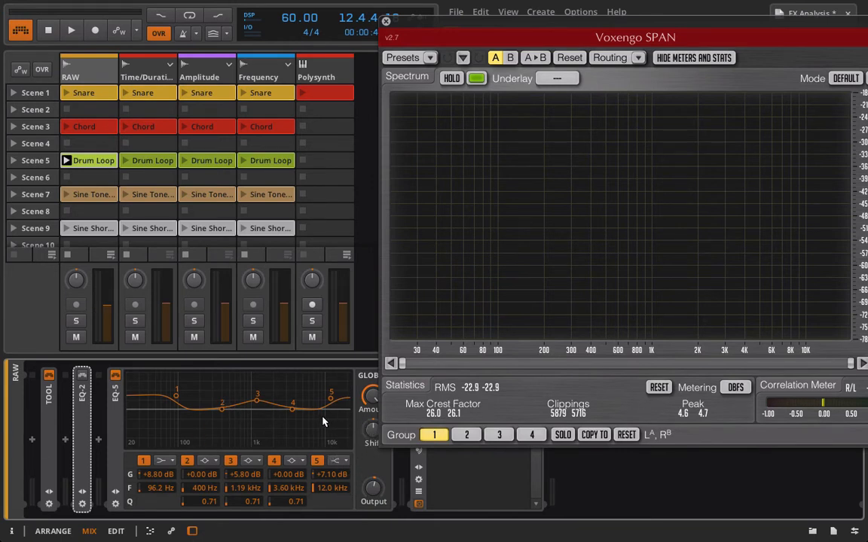
key("space")
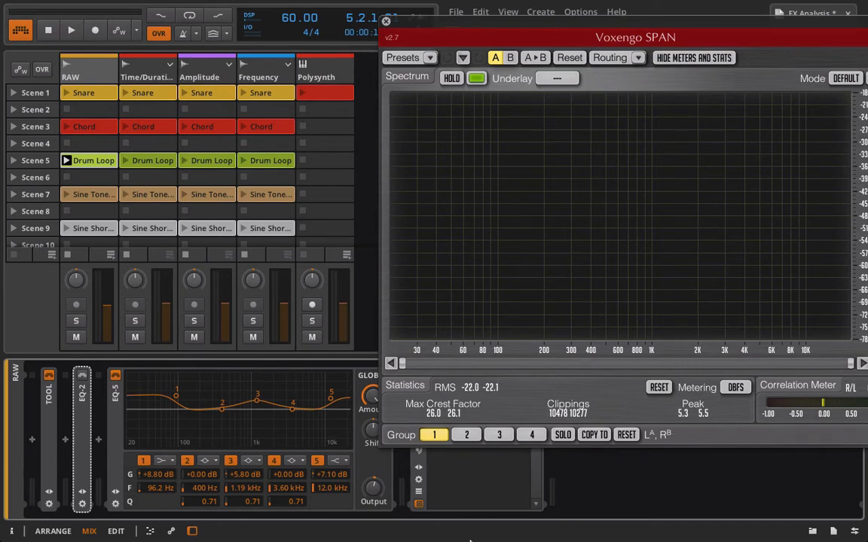
Step: Switch EQ-5 bands 1 to 4 off and back on to demonstrate the individual band toggles
left_click(143, 462)
left_click(186, 462)
left_click(230, 462)
left_click(275, 463)
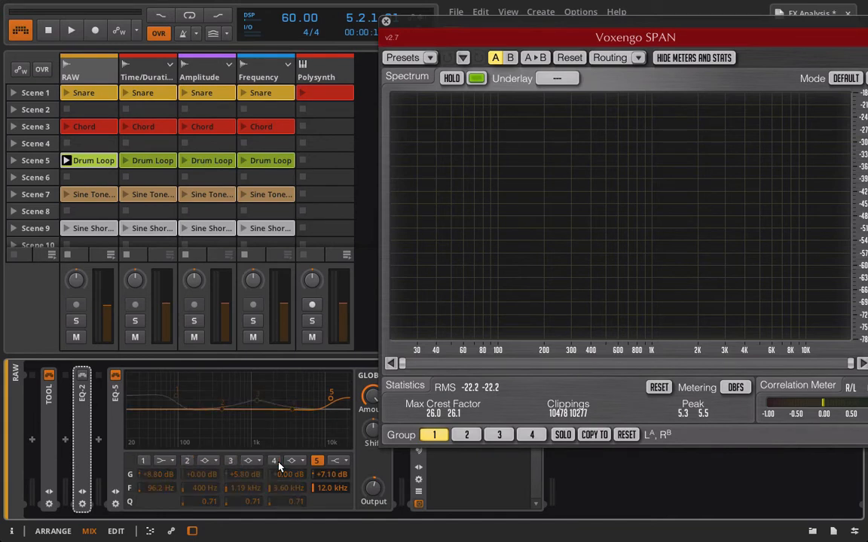
left_click(274, 461)
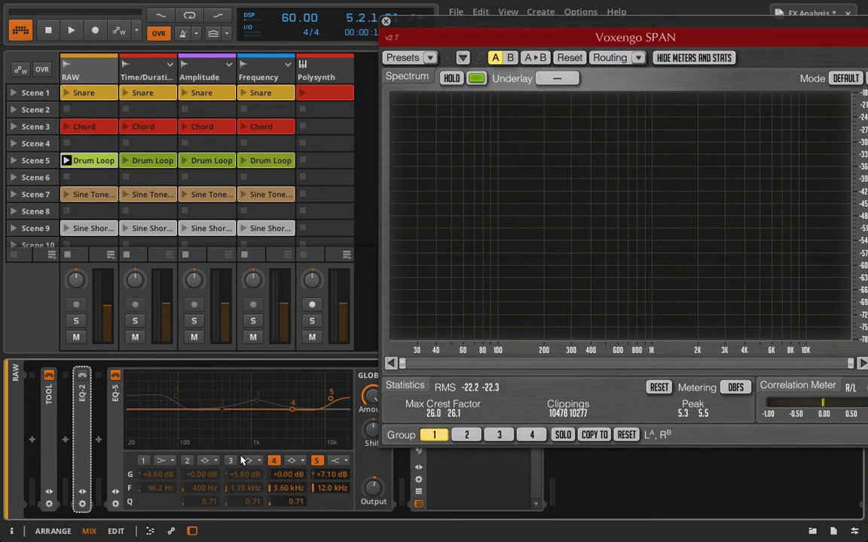
left_click(231, 461)
left_click(185, 461)
left_click(143, 461)
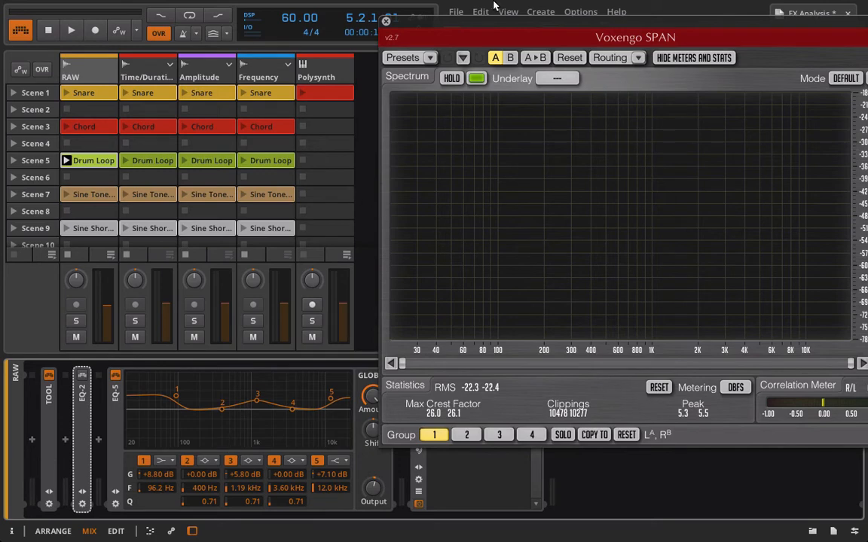
Step: Close the SPAN window and review the filter types available for each of the EQ-5's five bands
left_click(385, 21)
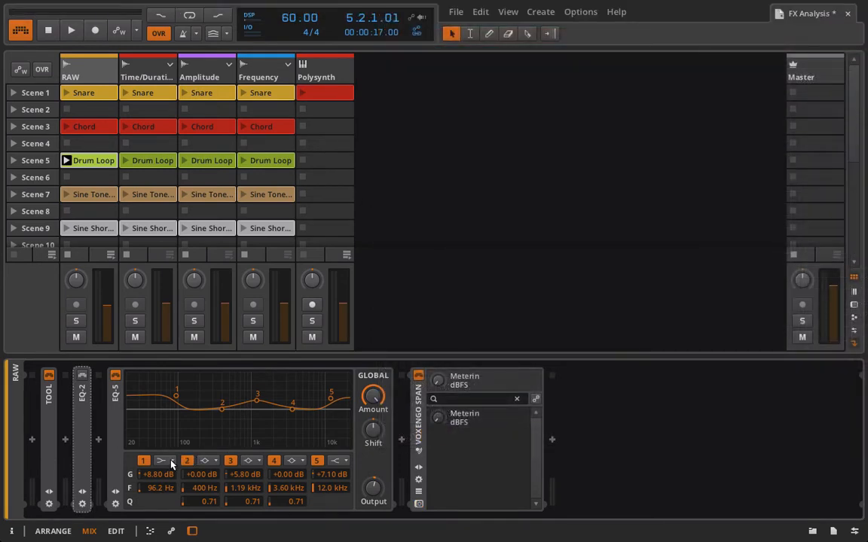
left_click(171, 461)
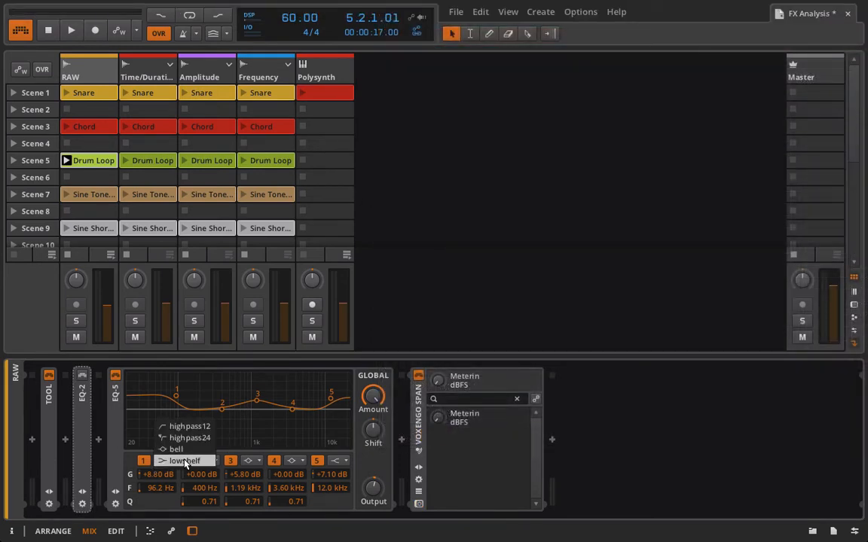
left_click(171, 465)
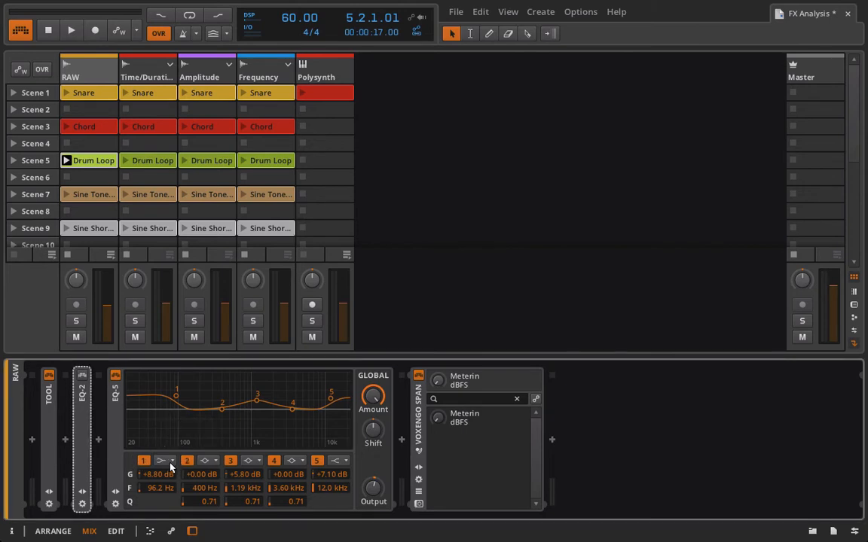
left_click(209, 461)
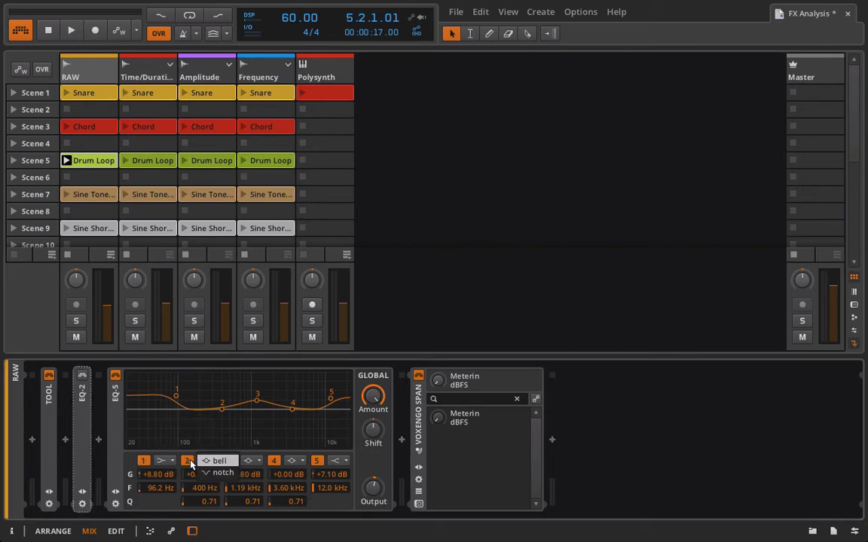
left_click(248, 461)
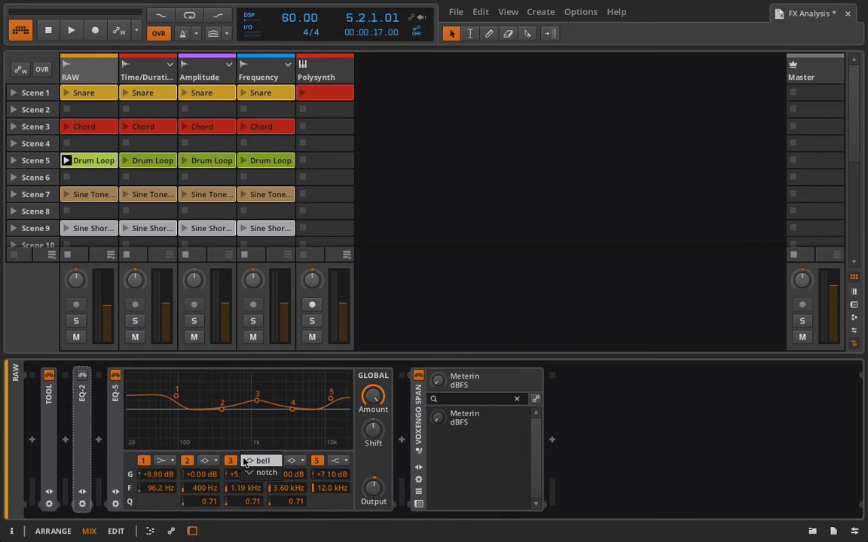
left_click(293, 467)
left_click(294, 467)
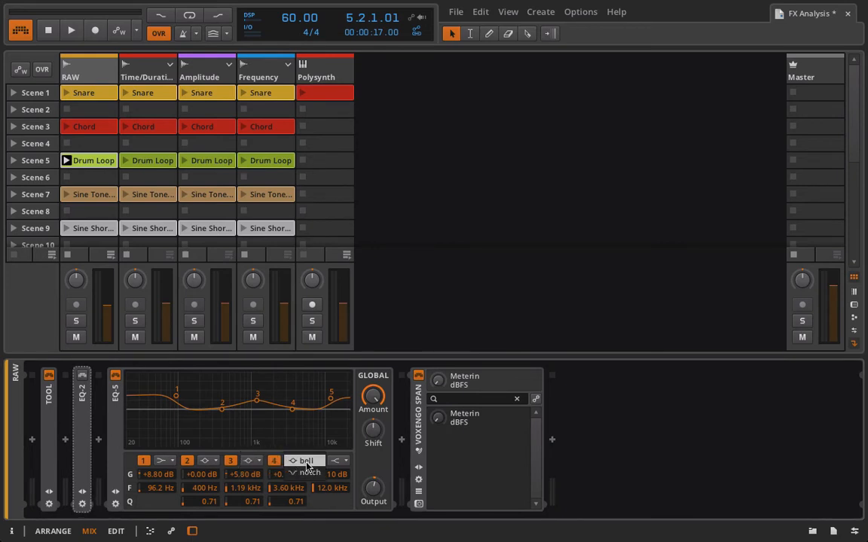
left_click(305, 461)
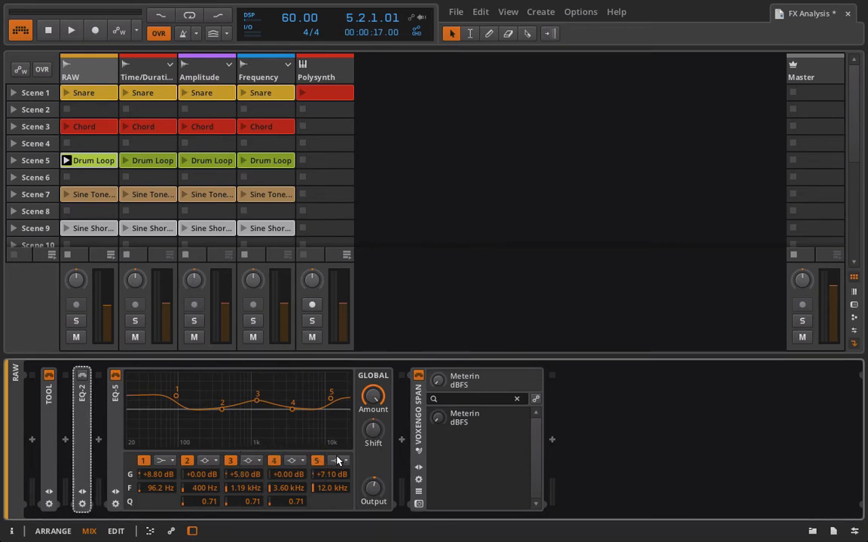
left_click(329, 461)
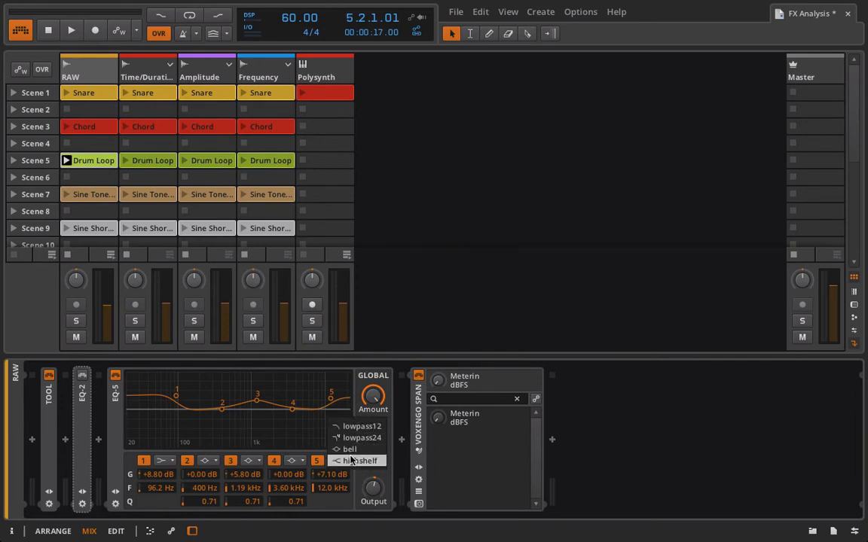
left_click(619, 418)
Step: Switch off EQ-5 bands 2 to 5, leaving only the band 1 low shelf active
left_click(186, 461)
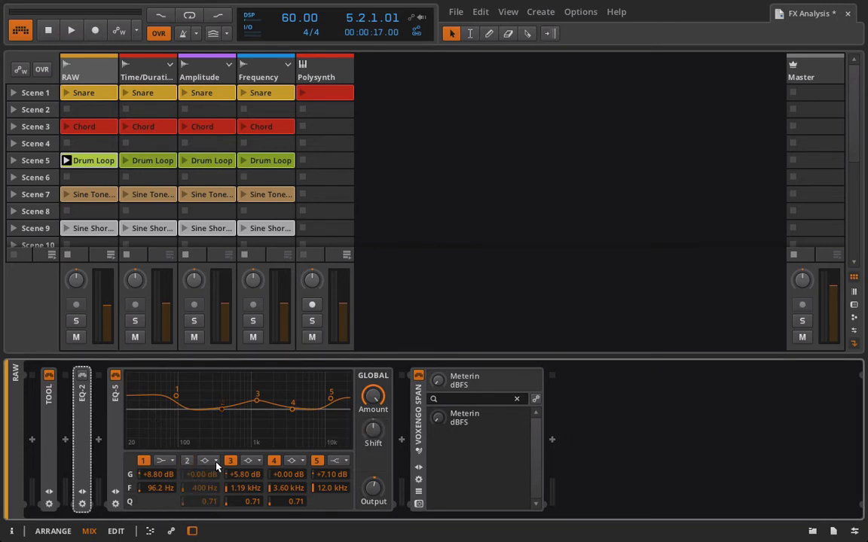
left_click(230, 461)
left_click(273, 461)
left_click(317, 461)
left_click(316, 461)
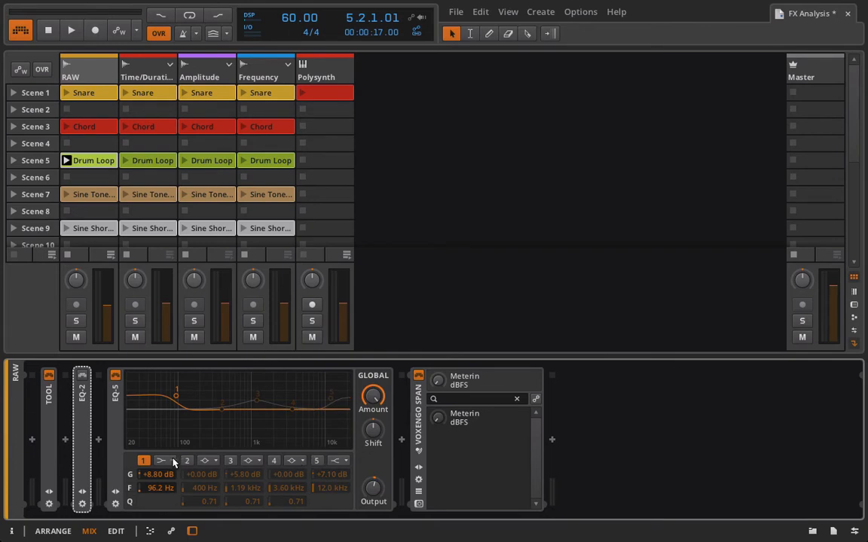
Step: Compare the filter types offered by EQ-5 band 1 with those offered by band 2
left_click(170, 461)
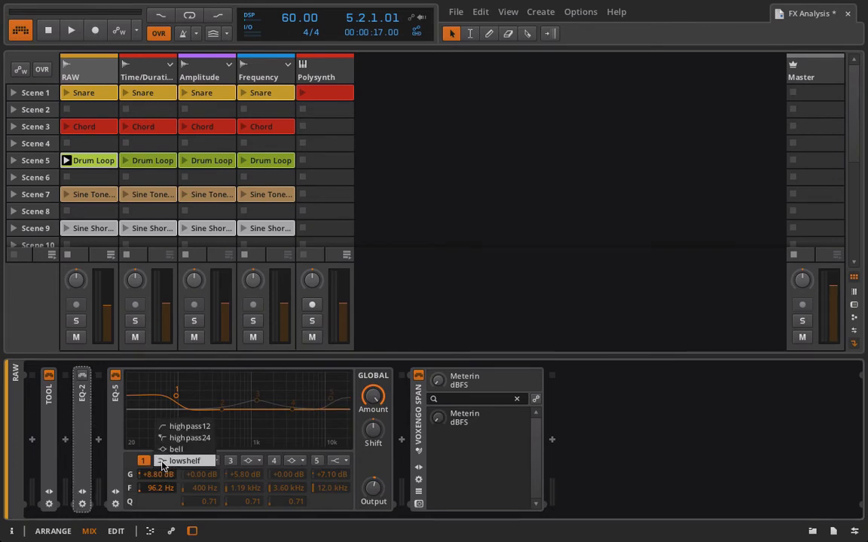
left_click(162, 462)
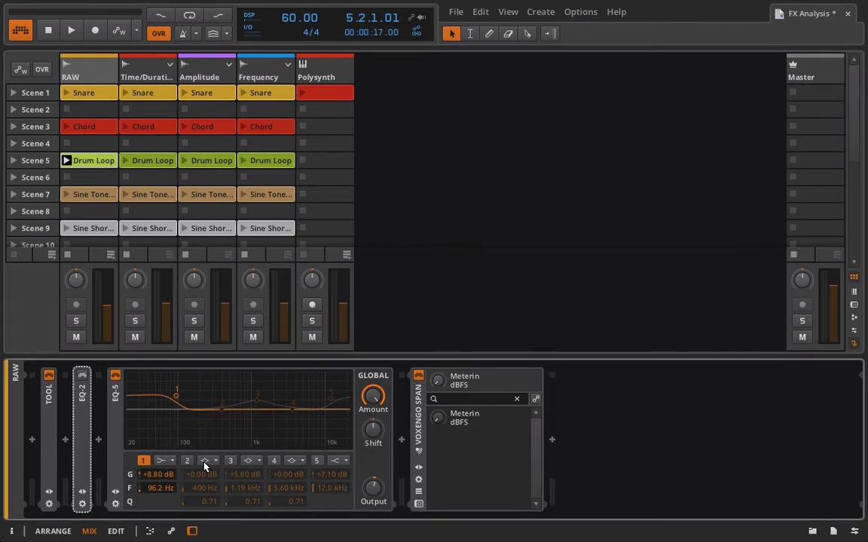
left_click(205, 461)
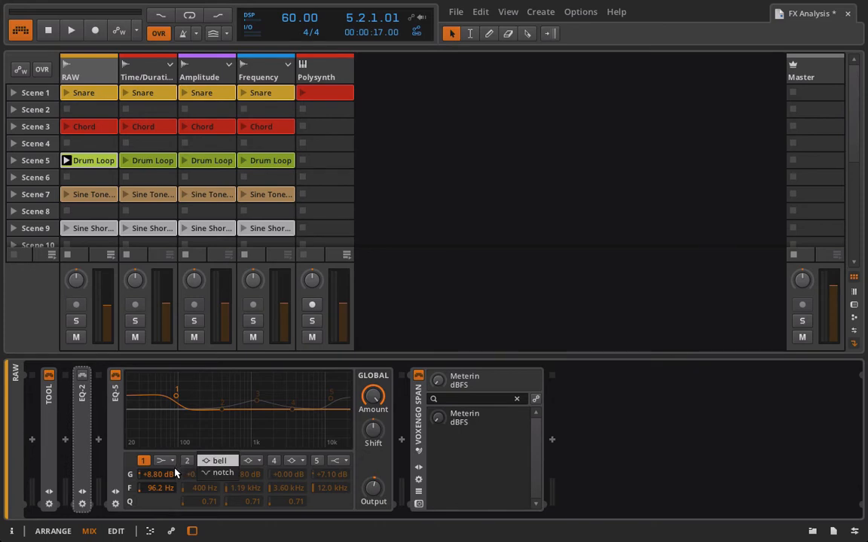
left_click(175, 473)
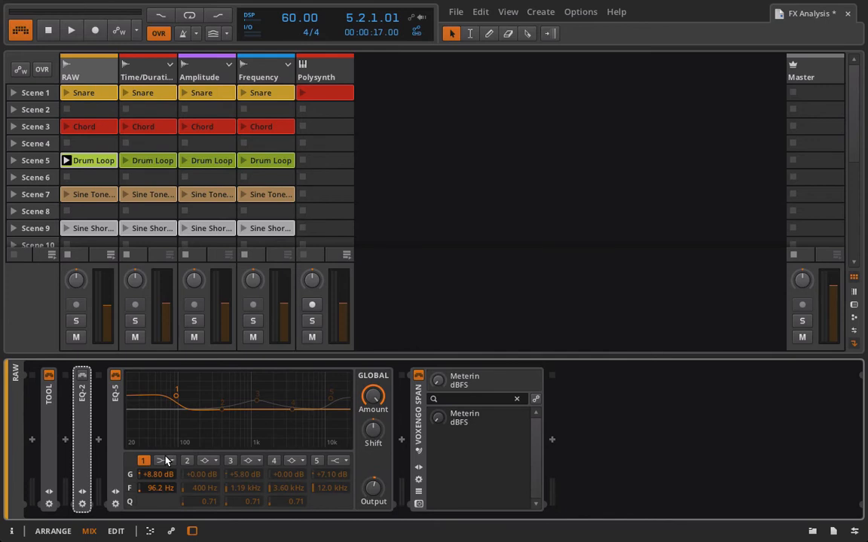
left_click(166, 460)
left_click(178, 461)
Step: Play the drum loop and toggle the EQ-5 off and on to compare the low-shelf boost with the unprocessed sound
key("space")
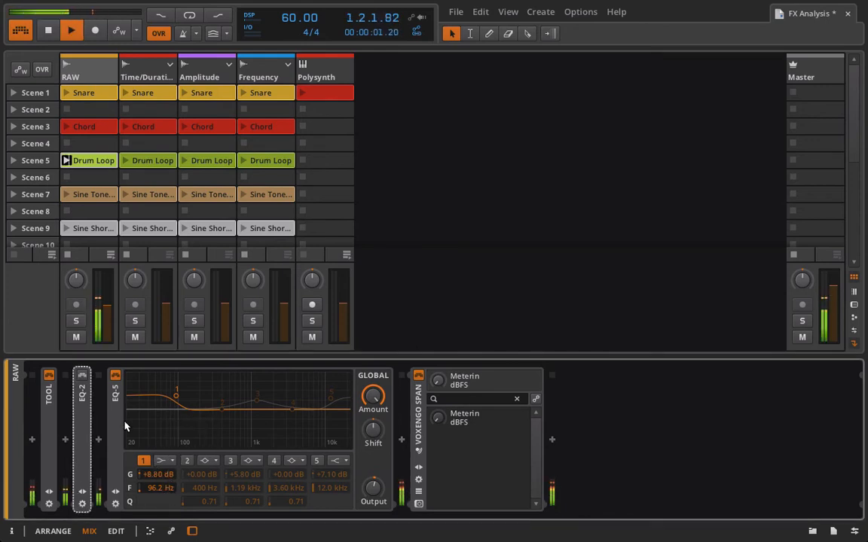
left_click(115, 376)
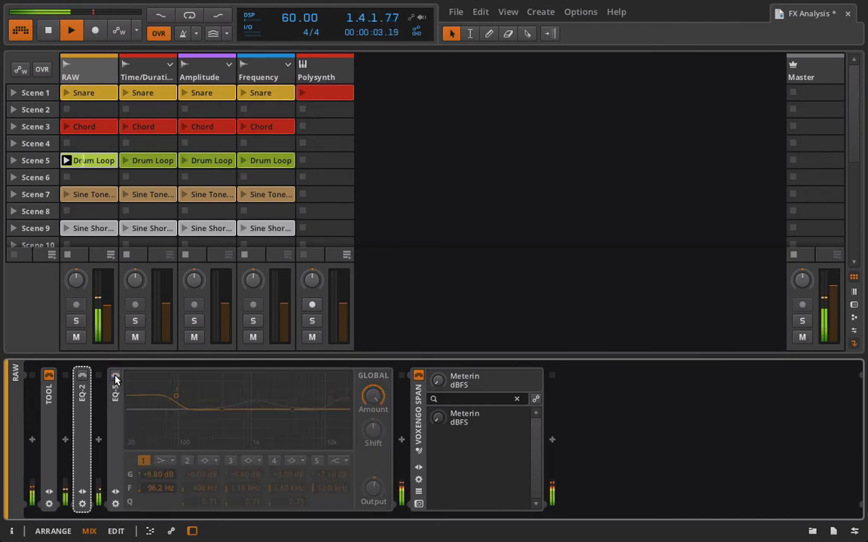
left_click(116, 376)
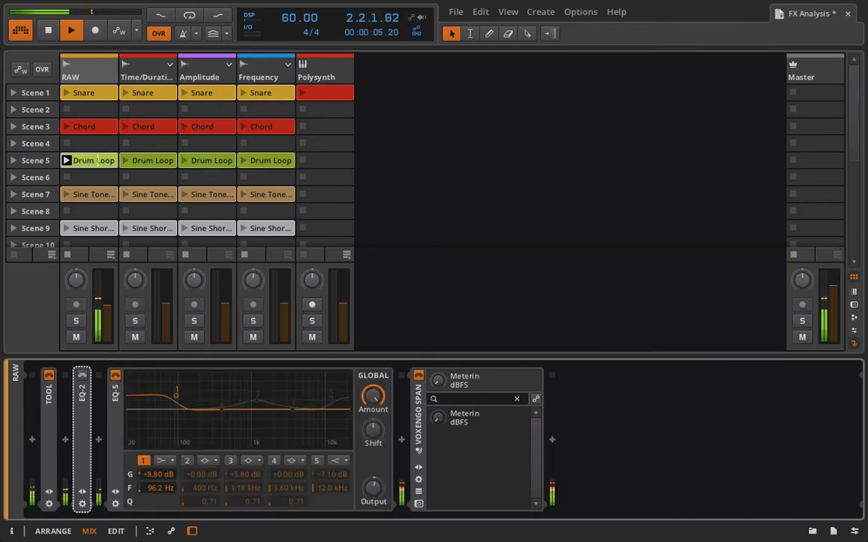
left_click(113, 379)
left_click(113, 379)
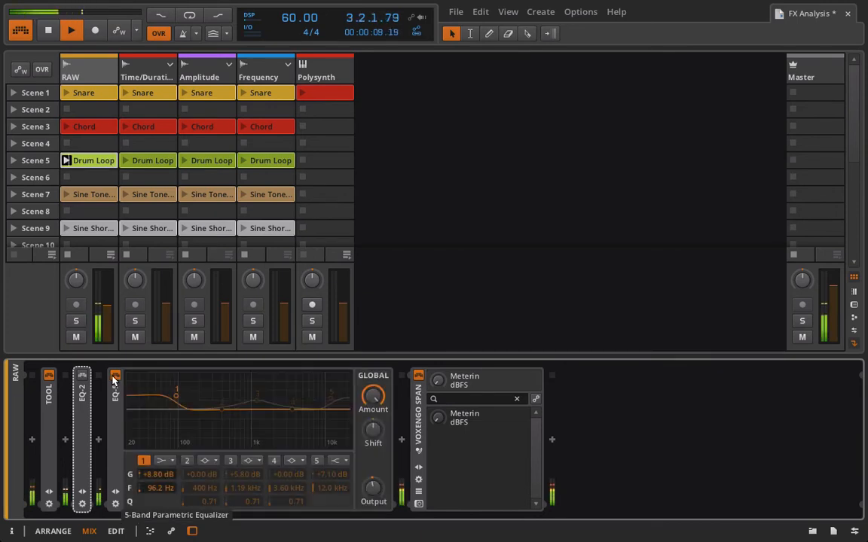
Step: Expand the EQ-2, move it between the EQ-5 and SPAN, and enable it
left_click(74, 366)
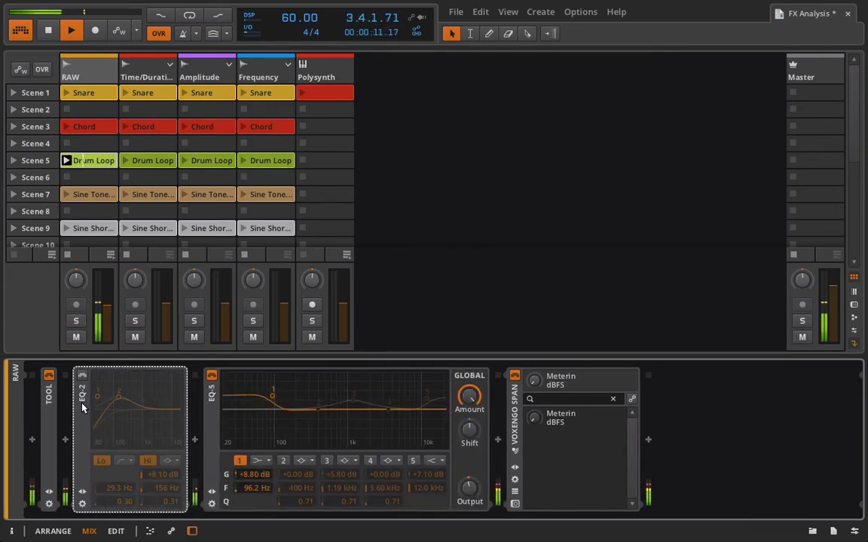
left_click_drag(494, 435, 493, 418)
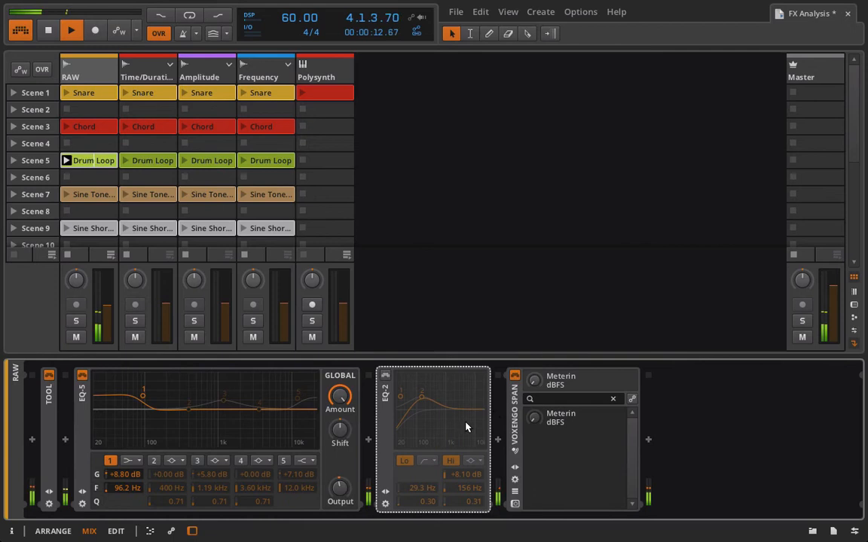
left_click(385, 375)
Step: Switch off the EQ-2's Hi band and set its Lo band to highpass24 at about 27.8 Hz with a Q of 0.44
left_click(450, 463)
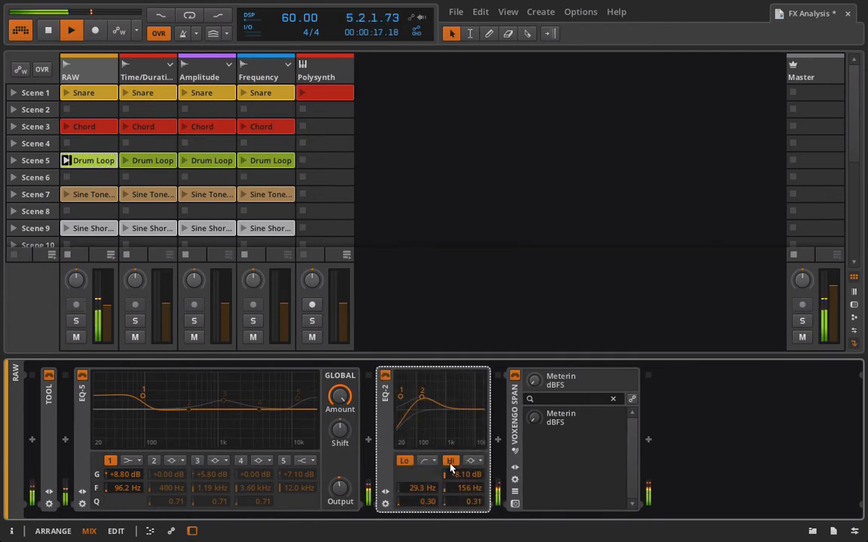
left_click(427, 461)
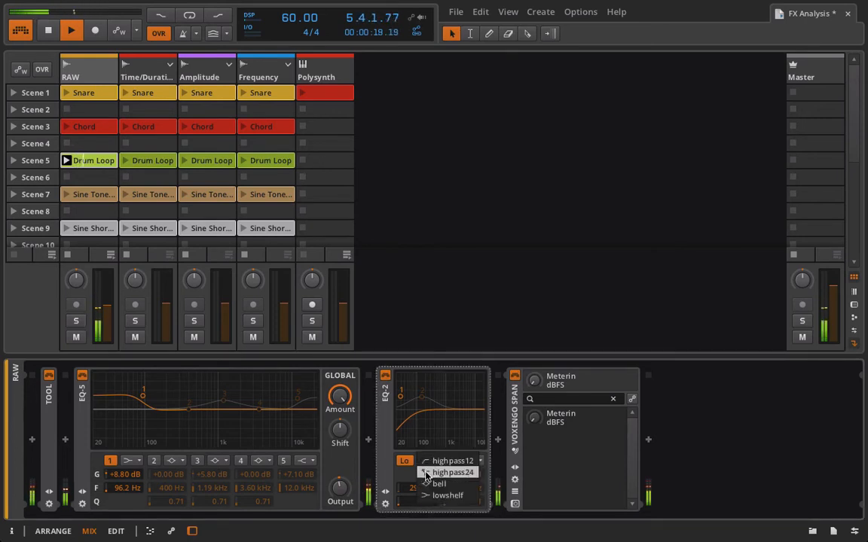
left_click(426, 472)
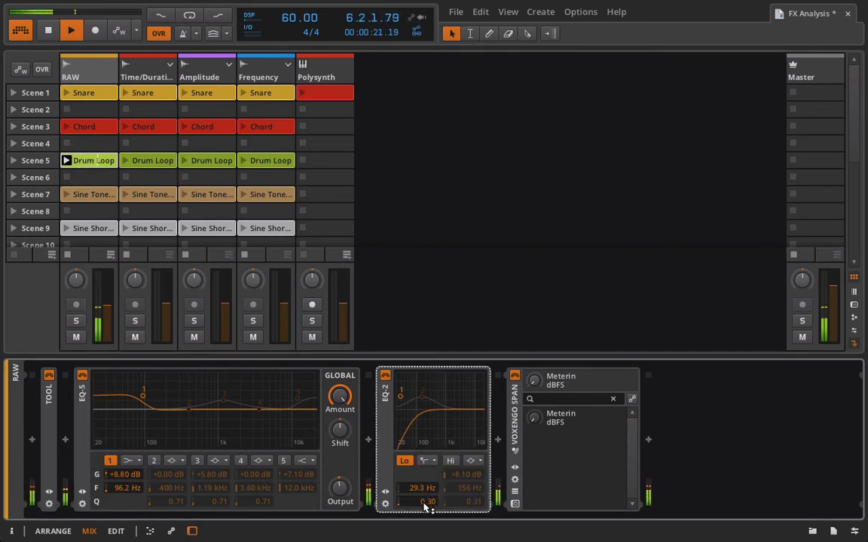
left_click_drag(428, 503, 422, 488)
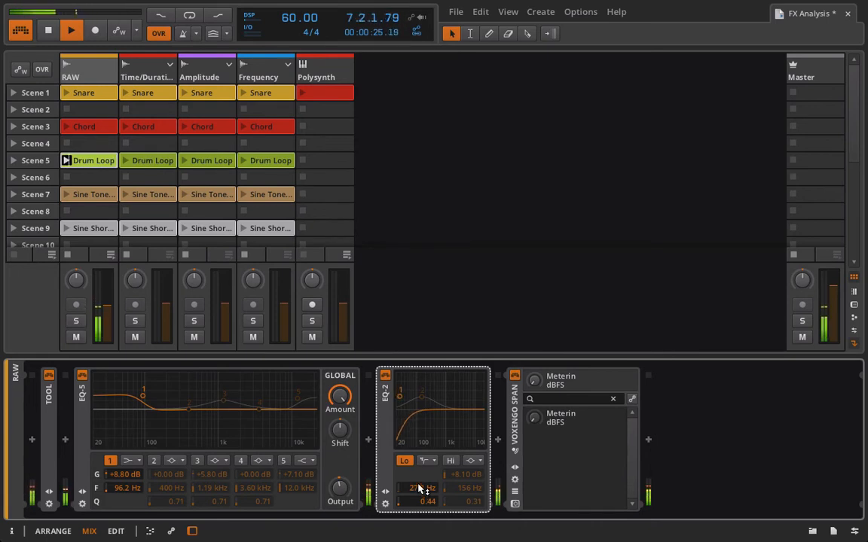
Step: Compare the sound with the EQ-2 off and on, and adjust its Lo band to about 24.9 Hz with a Q of 0.60
left_click(385, 375)
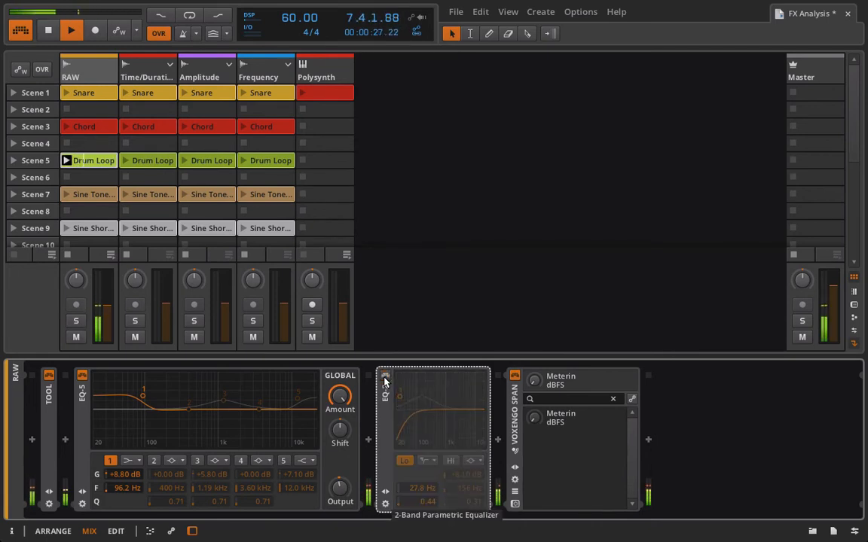
left_click(385, 375)
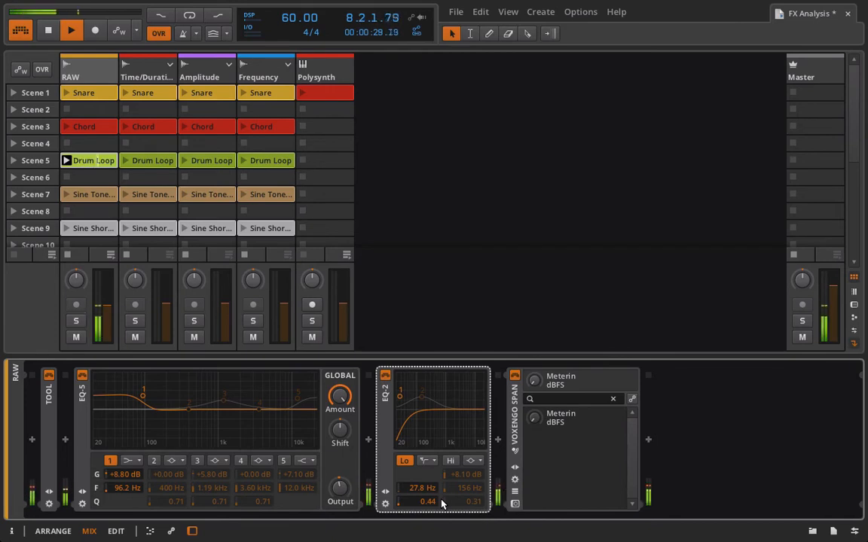
left_click_drag(426, 489, 426, 516)
left_click_drag(427, 502, 422, 479)
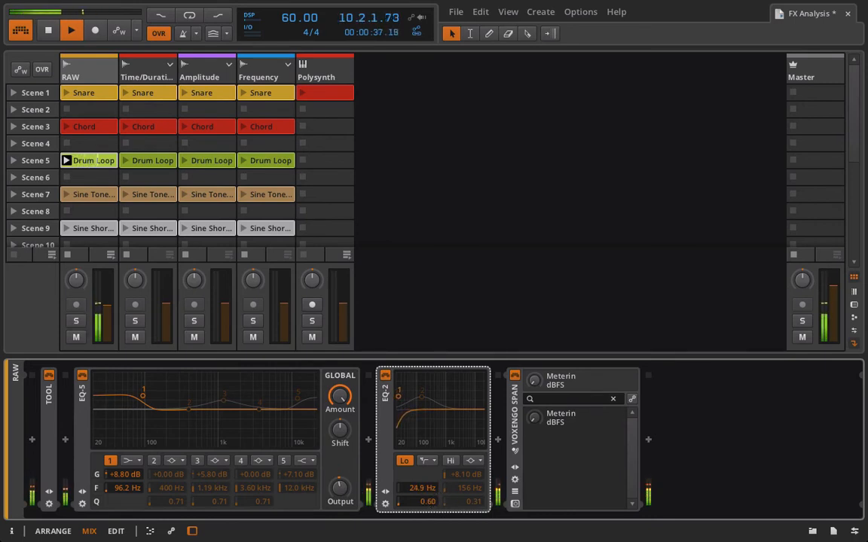
Step: Reopen SPAN clear of the EQ-2's Lo band controls and raise that band's frequency to about 53.4 Hz
left_click(516, 503)
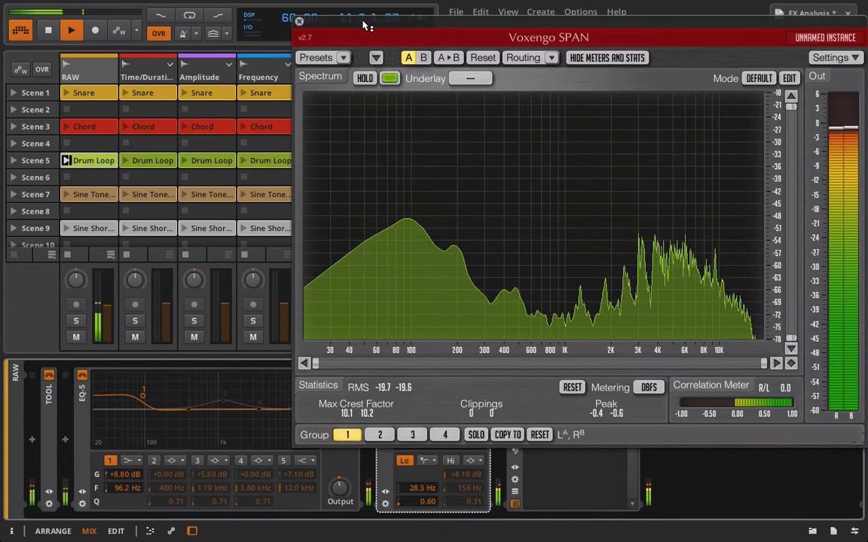
left_click_drag(363, 24, 509, 35)
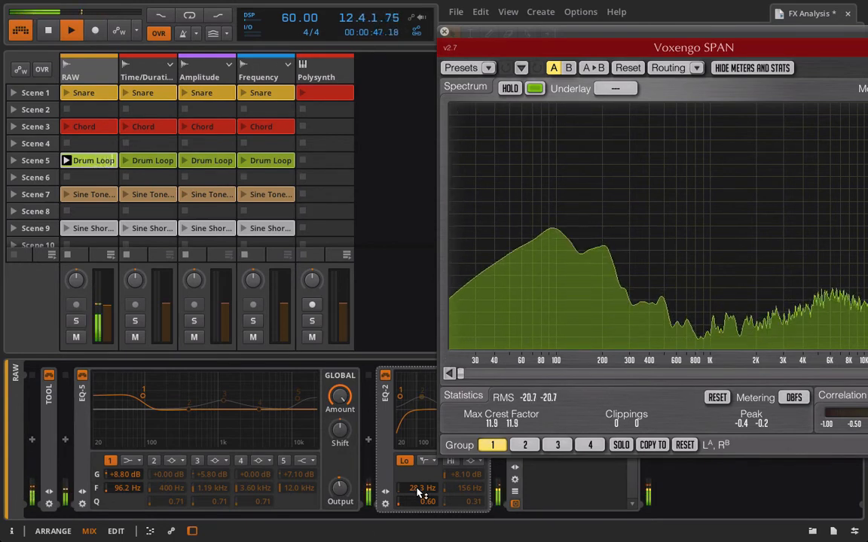
left_click_drag(419, 488, 419, 467)
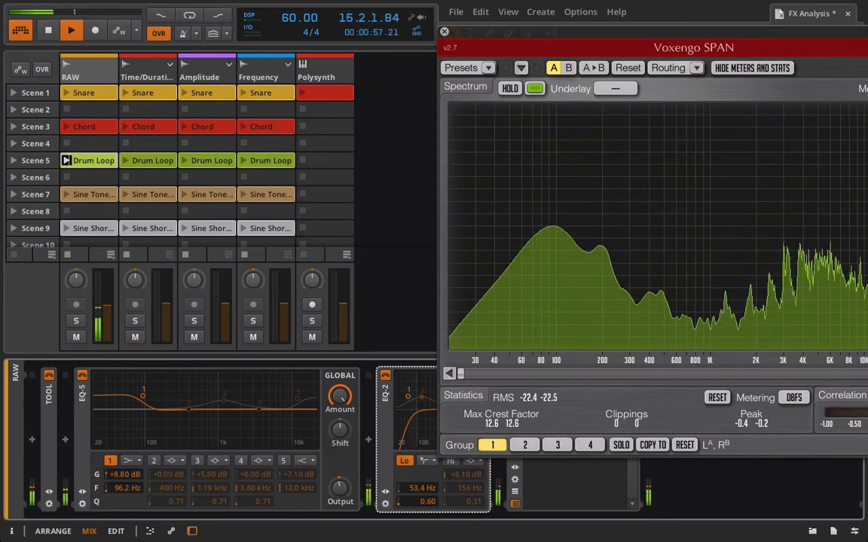
Step: Toggle the EQ-2 off and on to compare the low end in the spectrum, and stop playback
left_click(385, 376)
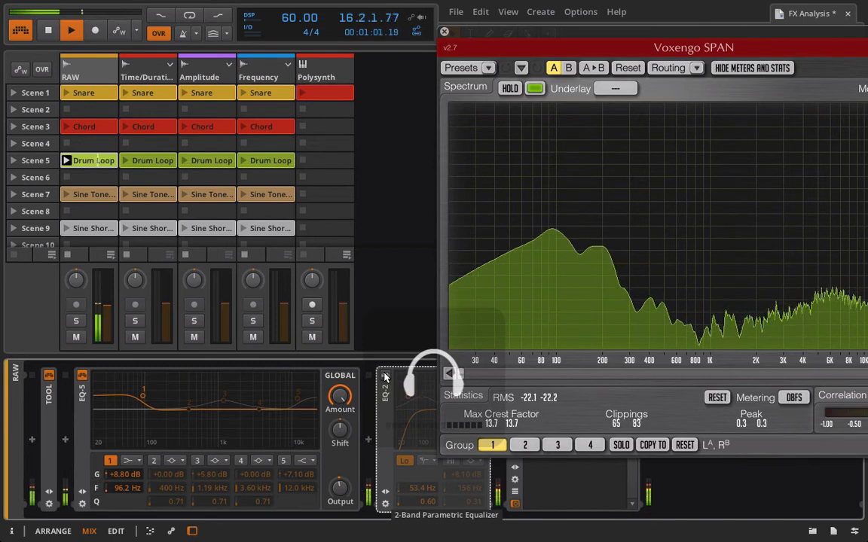
left_click(385, 376)
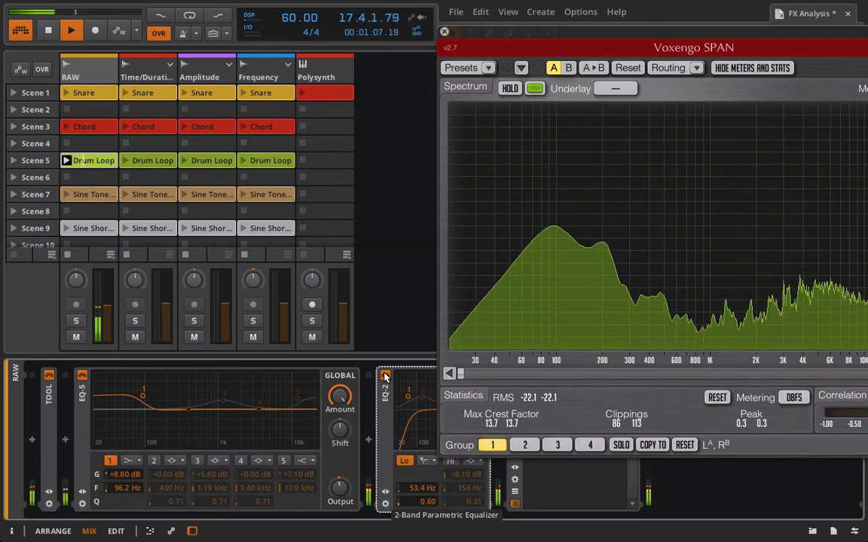
key("space")
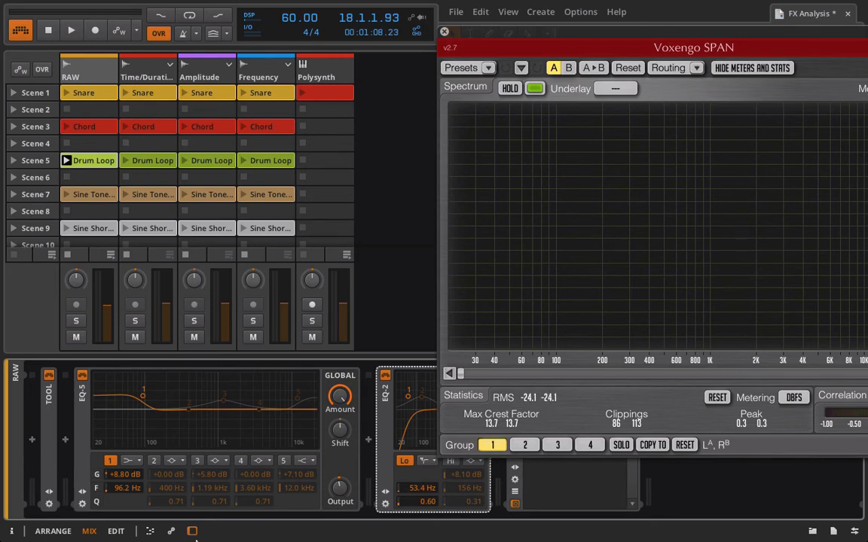
Step: Play the drum loop, raise the EQ-2's Lo band to about 68.8 Hz and compare the spectrum with the EQ-2 off and on
key("space")
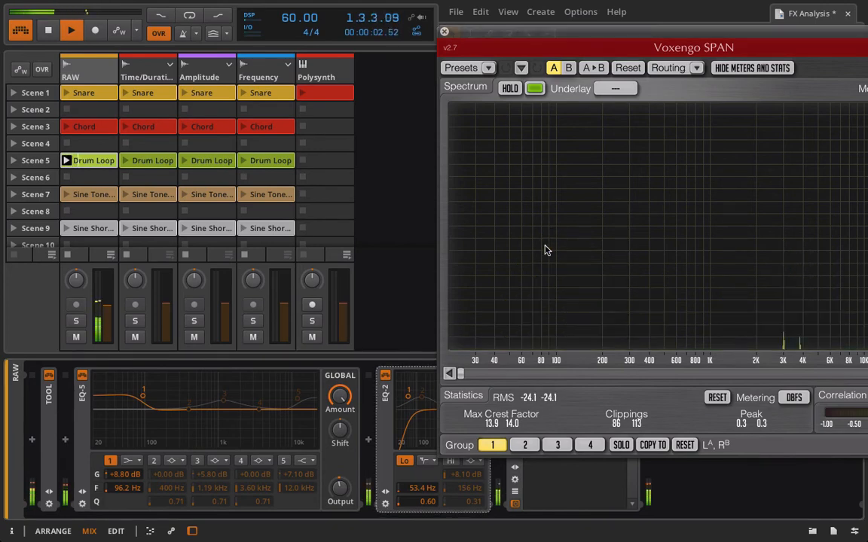
mouse_move(603, 251)
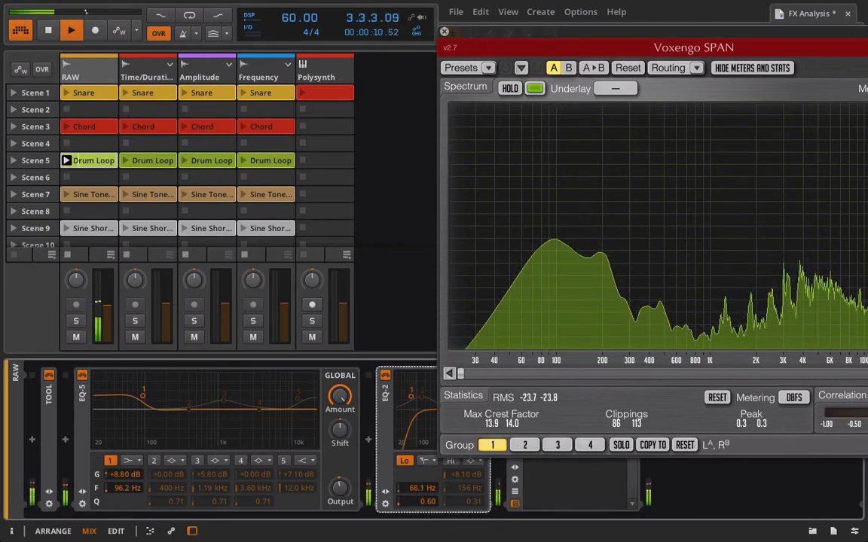
left_click(385, 376)
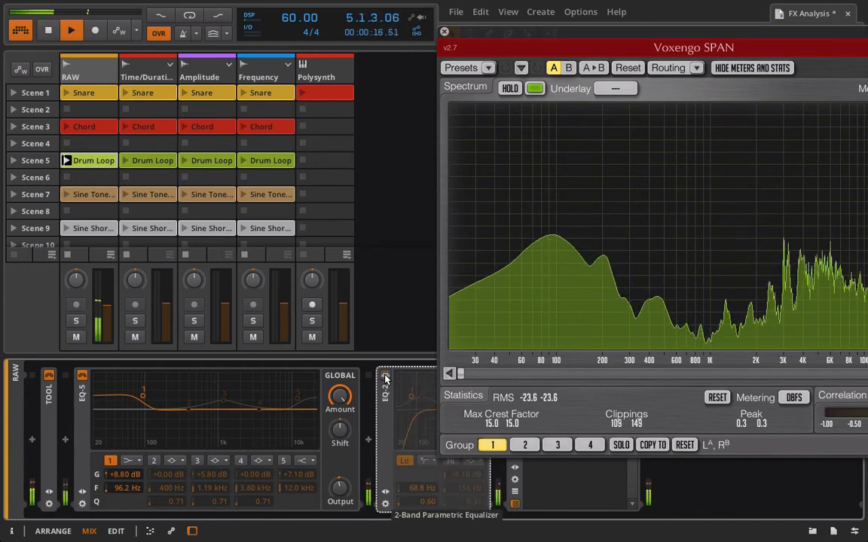
left_click(385, 375)
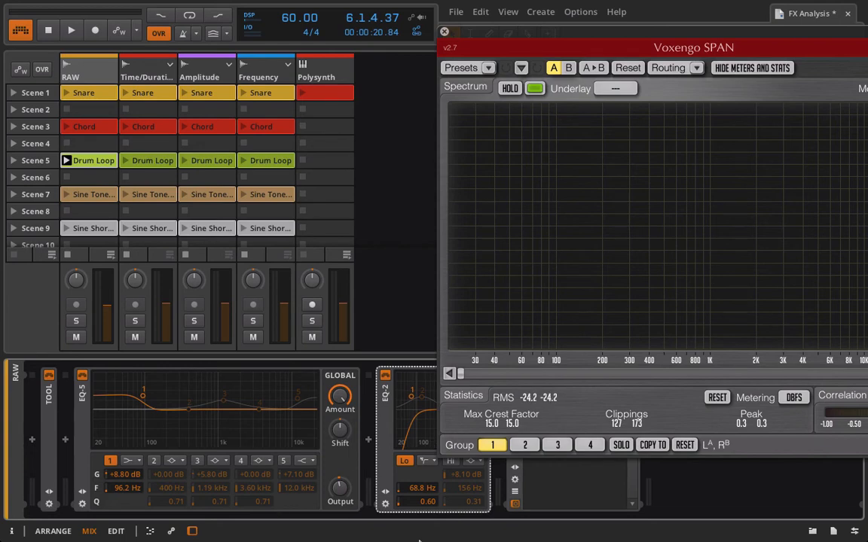
Step: Lower the EQ-2's Lo band frequency to about 63.1 Hz, check the spectrum during playback, and close SPAN
left_click_drag(415, 489, 415, 499)
key("space")
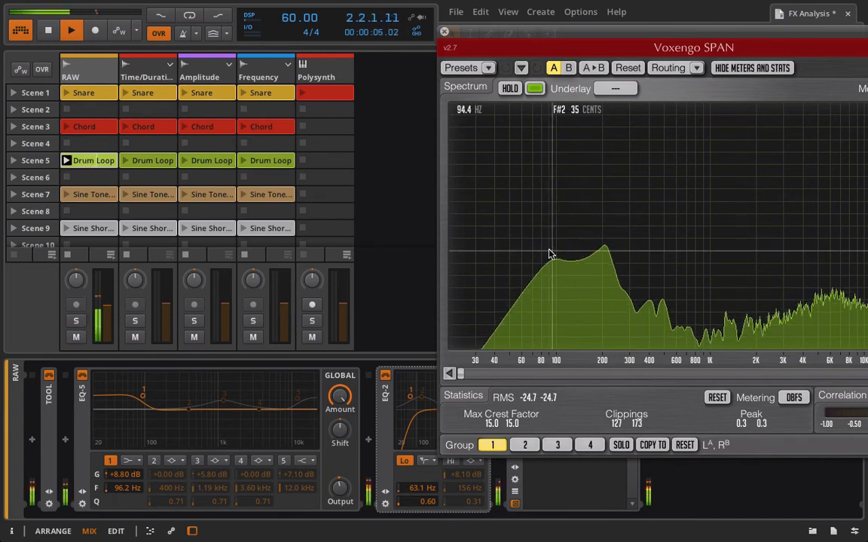
key("space")
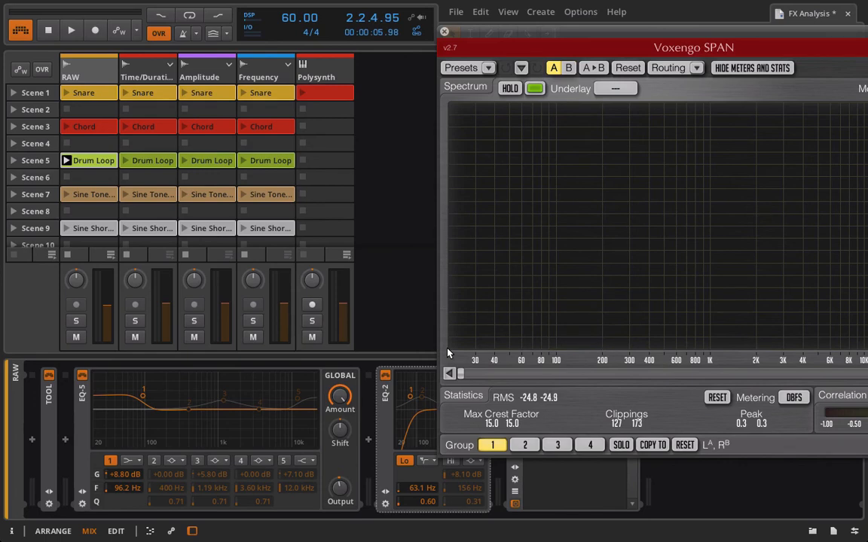
left_click(445, 33)
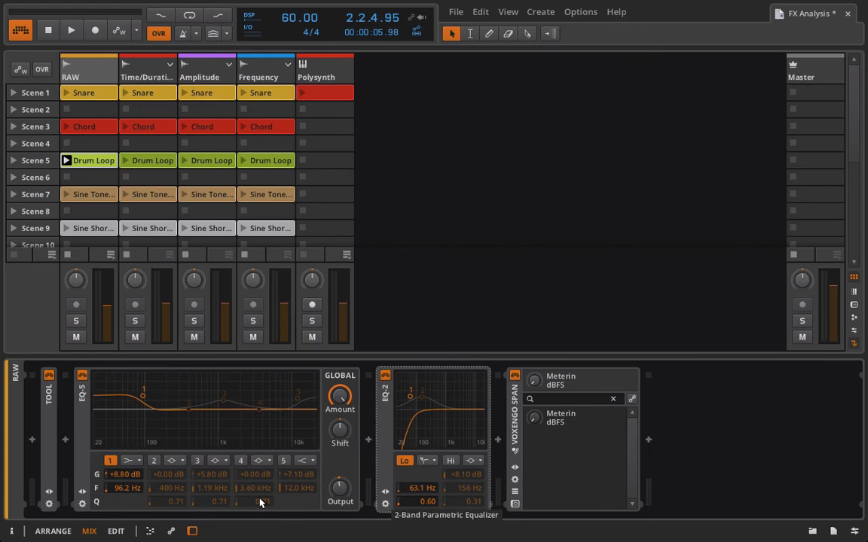
Step: Switch on band 3 of the EQ-5 and shape it into a broad cut of about -10.1 dB with a Q of 0.24
right_click(198, 461)
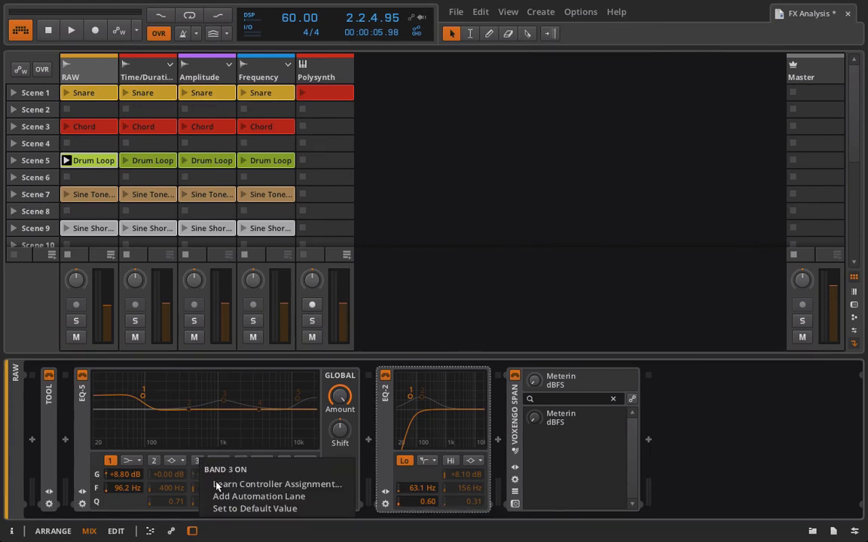
left_click(197, 462)
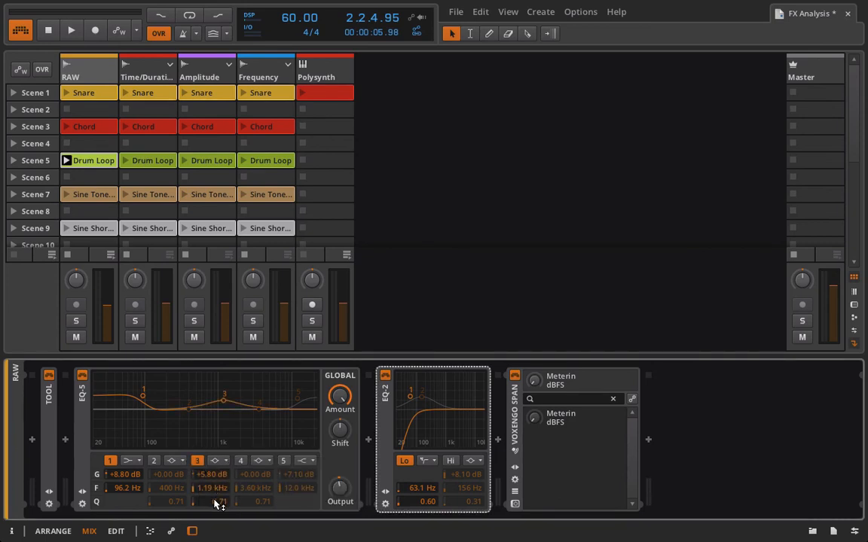
mouse_move(218, 502)
left_mouse_down()
mouse_move(218, 516)
mouse_move(218, 481)
mouse_move(218, 504)
left_mouse_up()
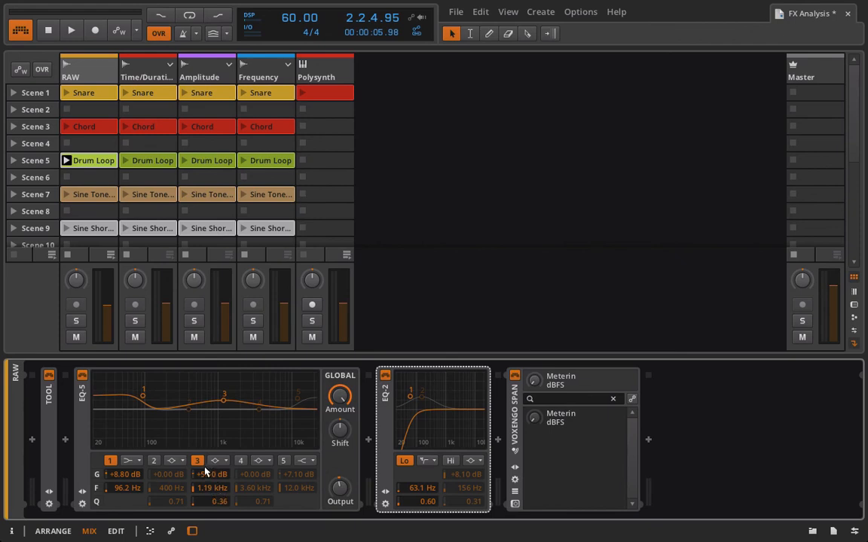
left_click_drag(210, 475, 218, 508)
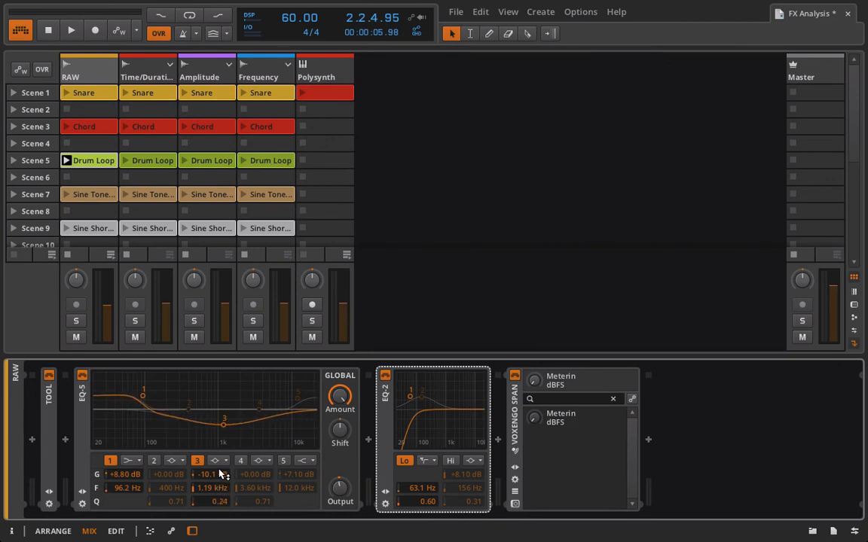
Step: Deepen the EQ-5's band 3 cut to about -11.9 dB with a narrower Q, and briefly audition the drum loop
mouse_move(219, 474)
left_mouse_down()
mouse_move(220, 510)
mouse_move(221, 475)
left_mouse_up()
key("space")
key("space")
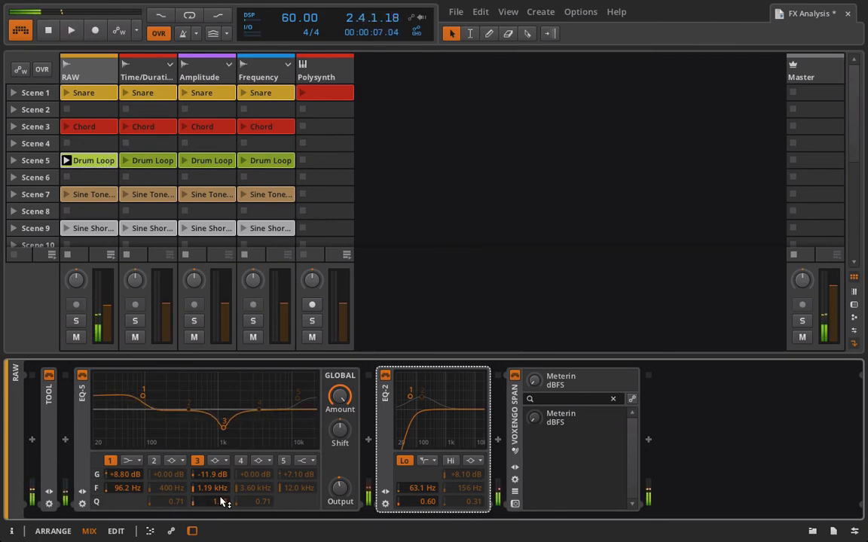